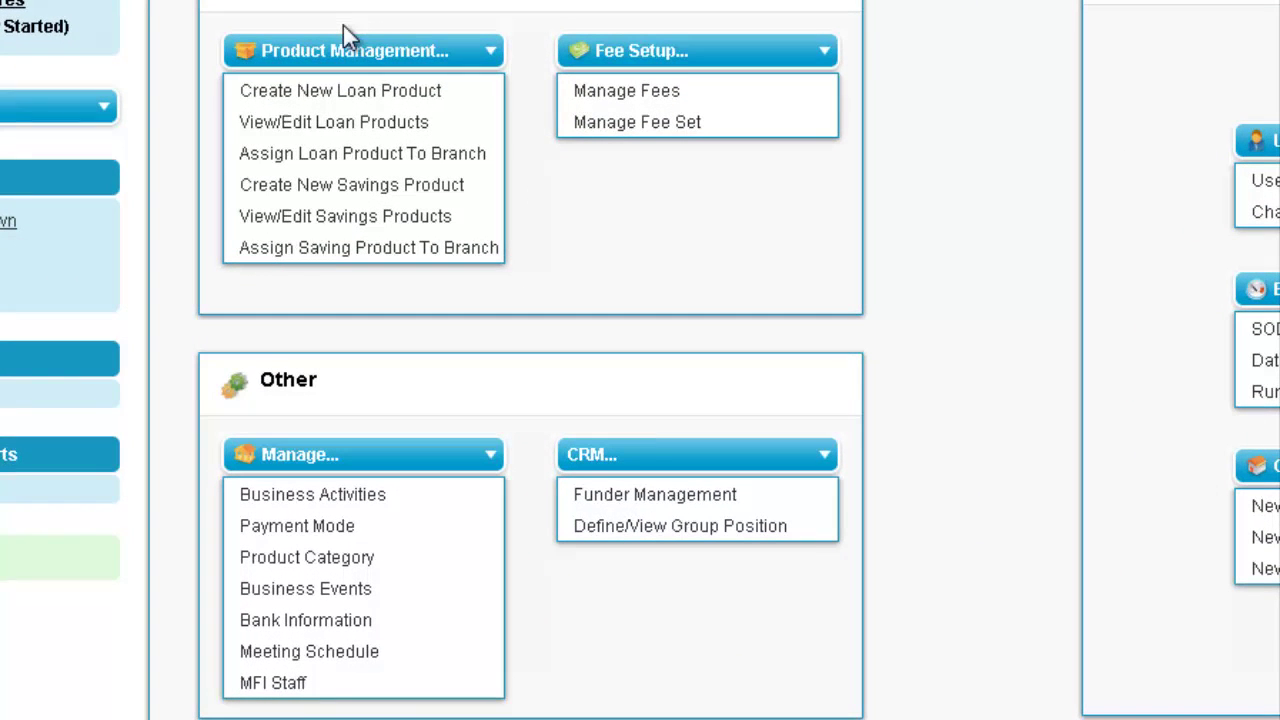
Step: Create a new loan product, name it 'Standard Loan', and set its Status to Active
click(347, 98)
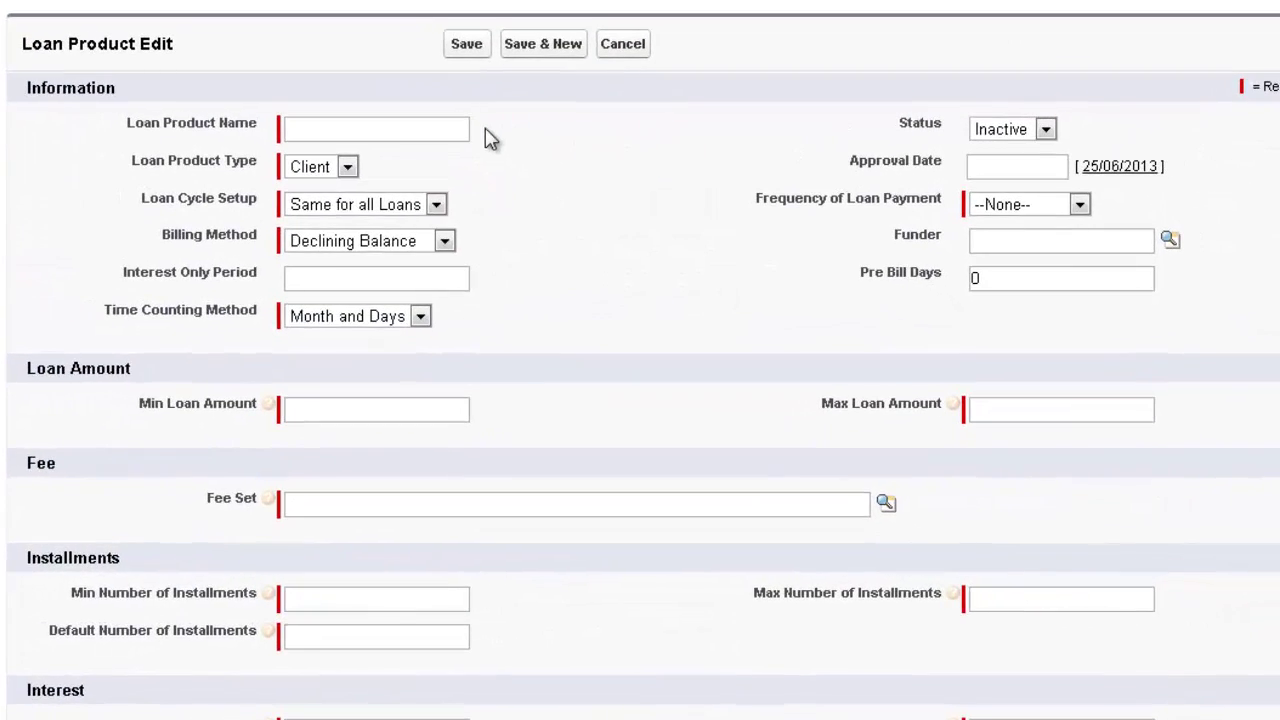
click(366, 127)
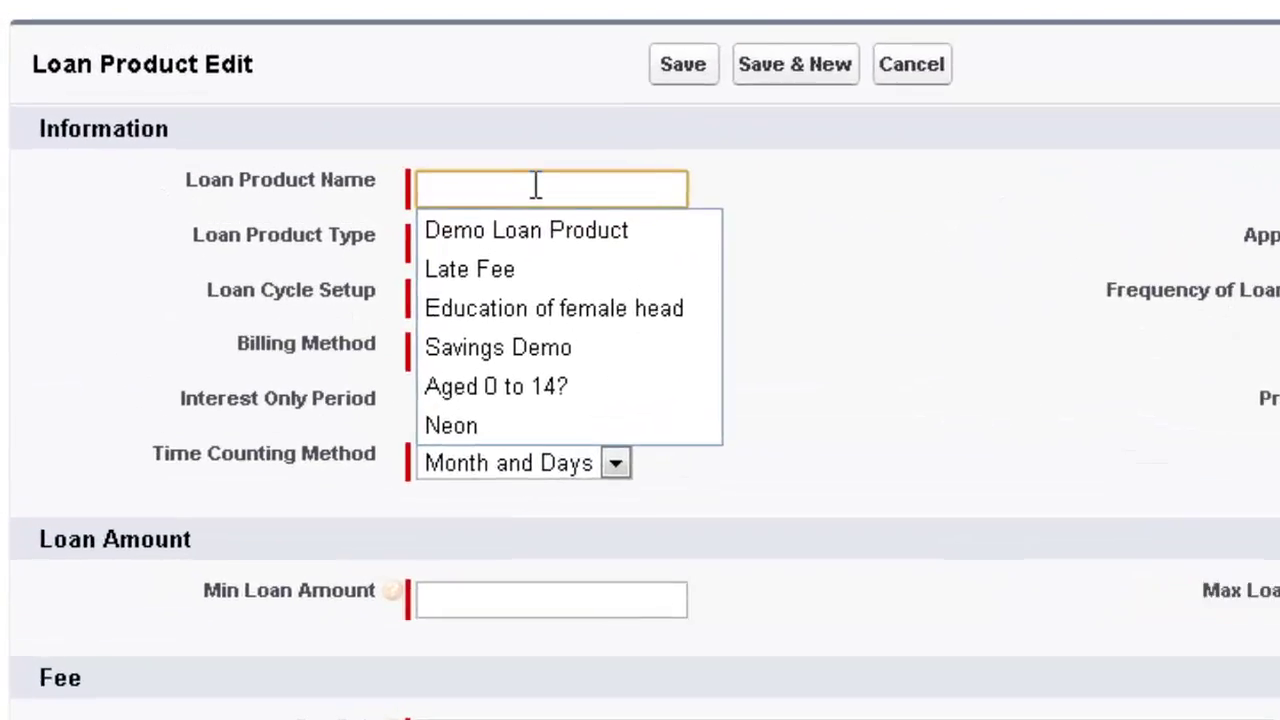
text(standa)
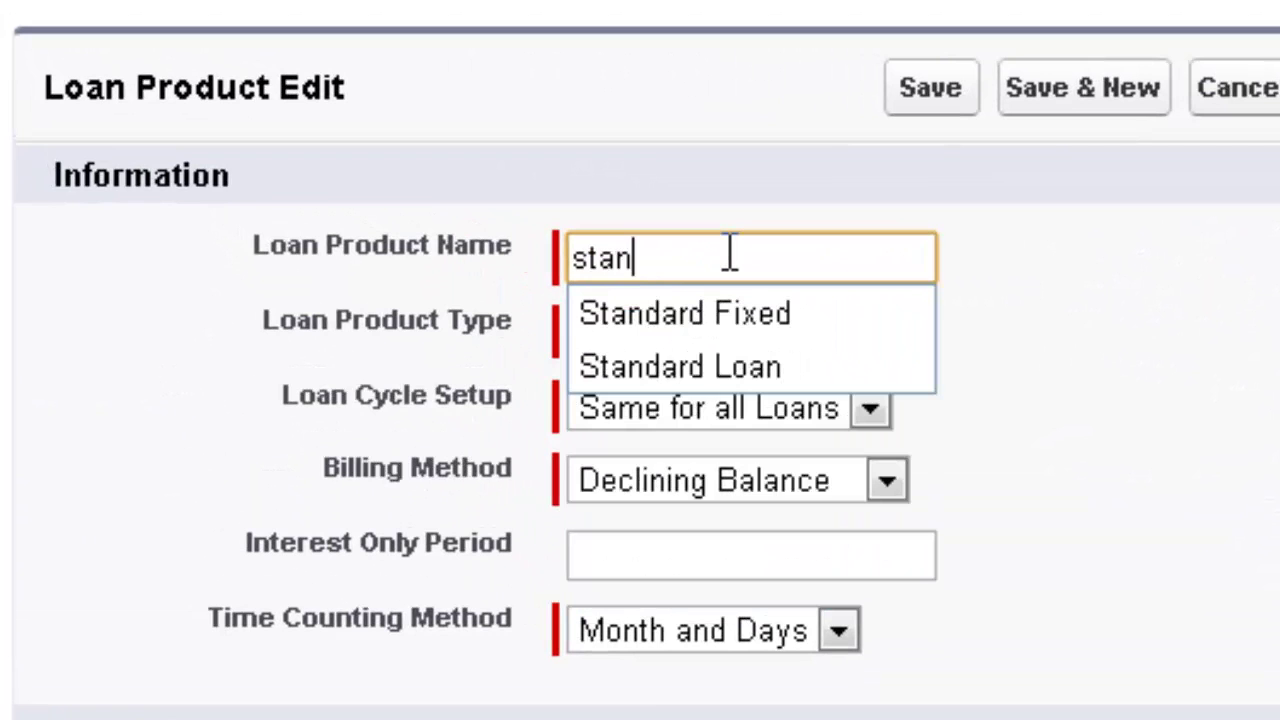
text(r)
click(780, 368)
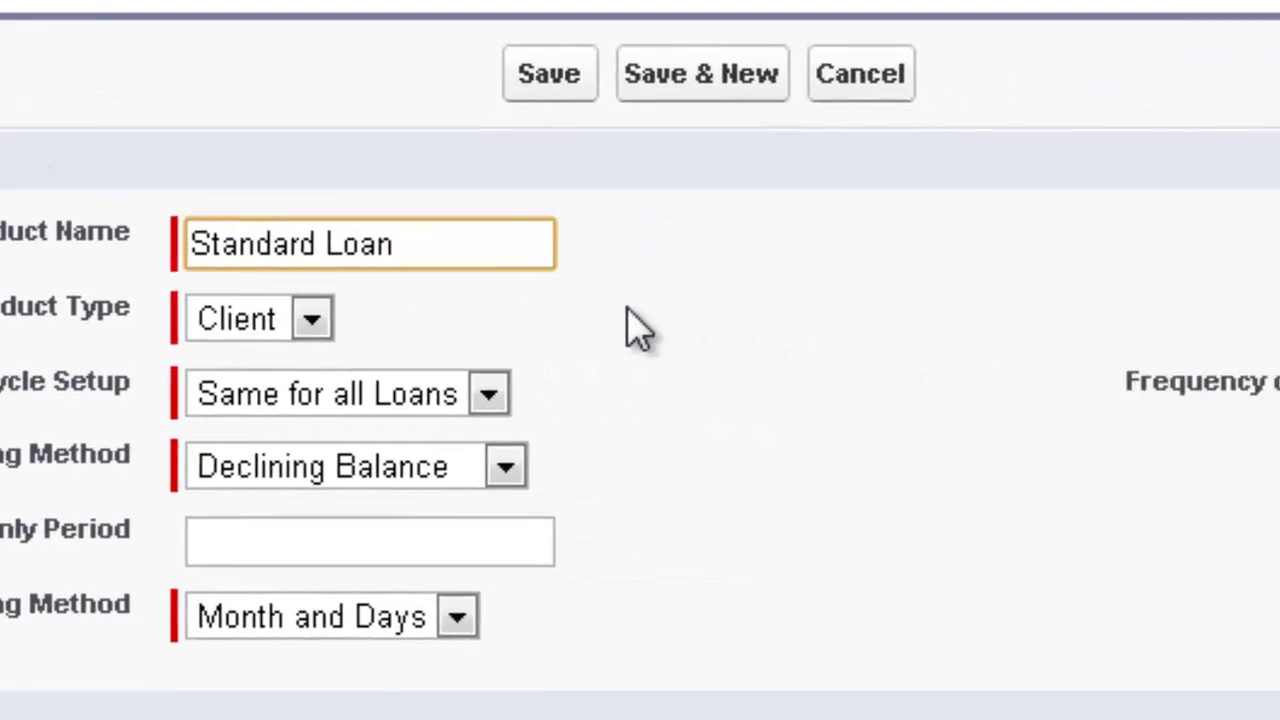
click(815, 213)
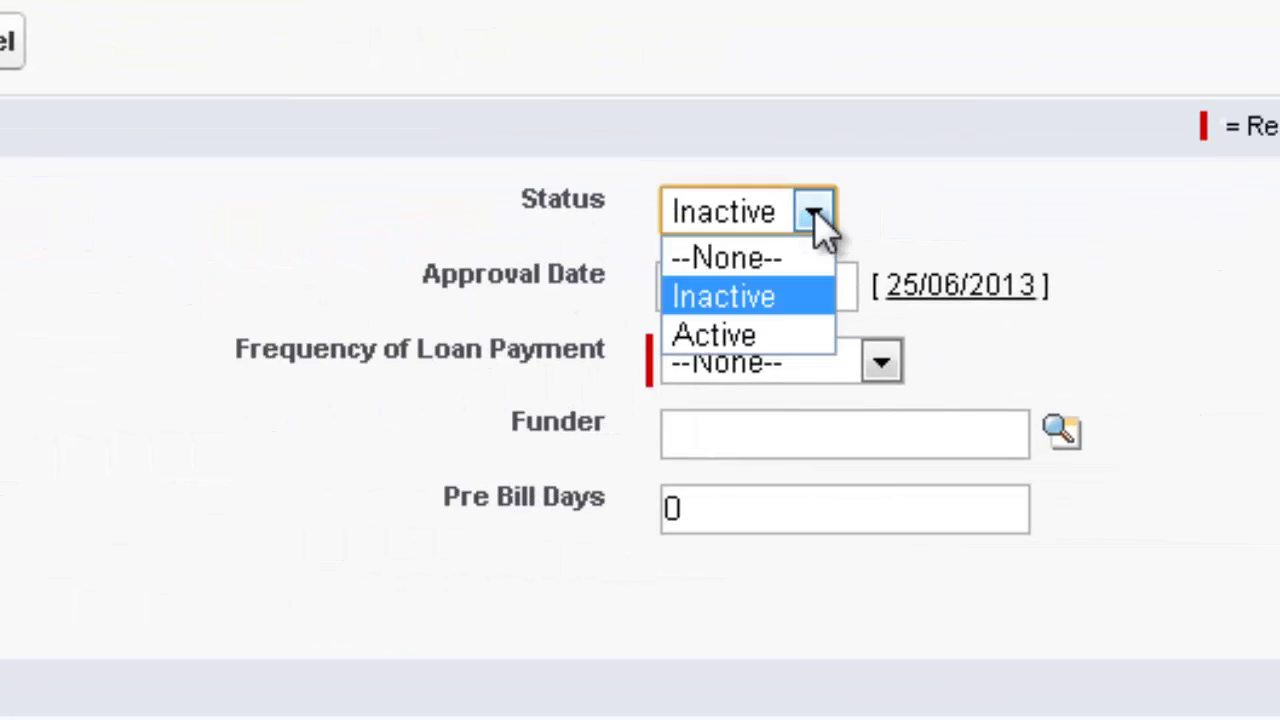
click(800, 335)
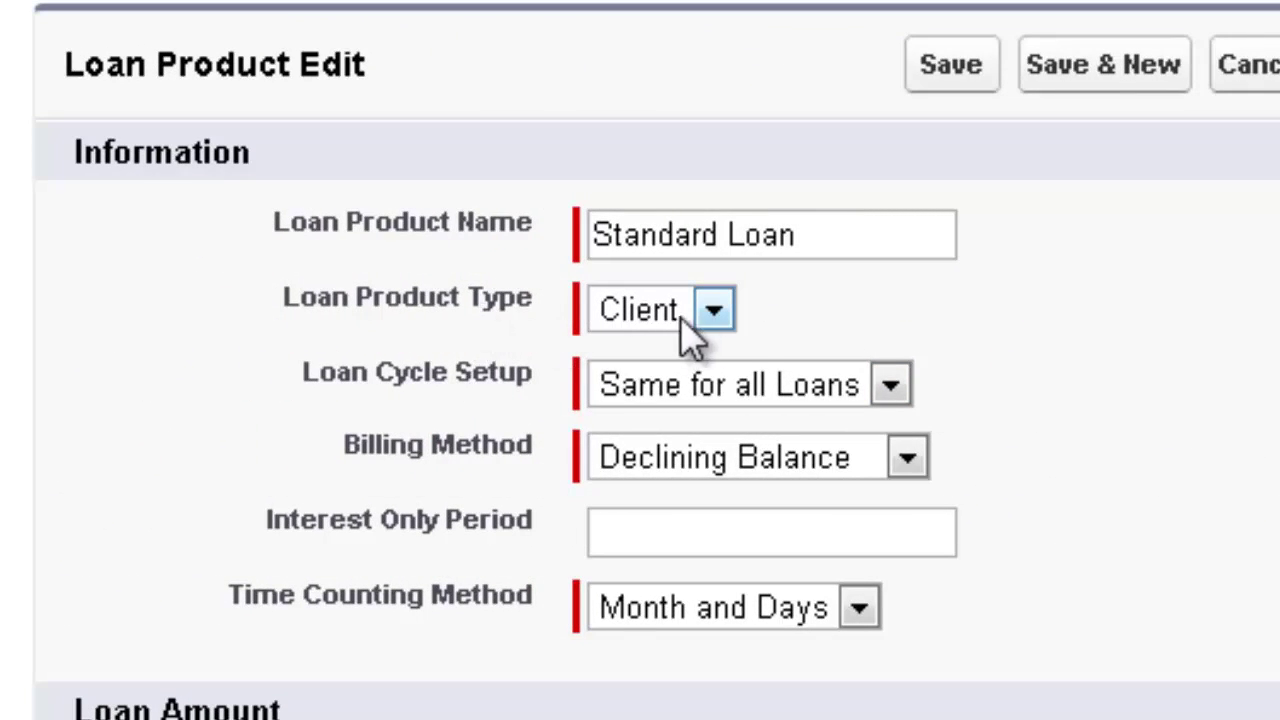
Step: Keep product type Client and cycle setup 'Same for all Loans', and set payment frequency to Monthly
click(710, 314)
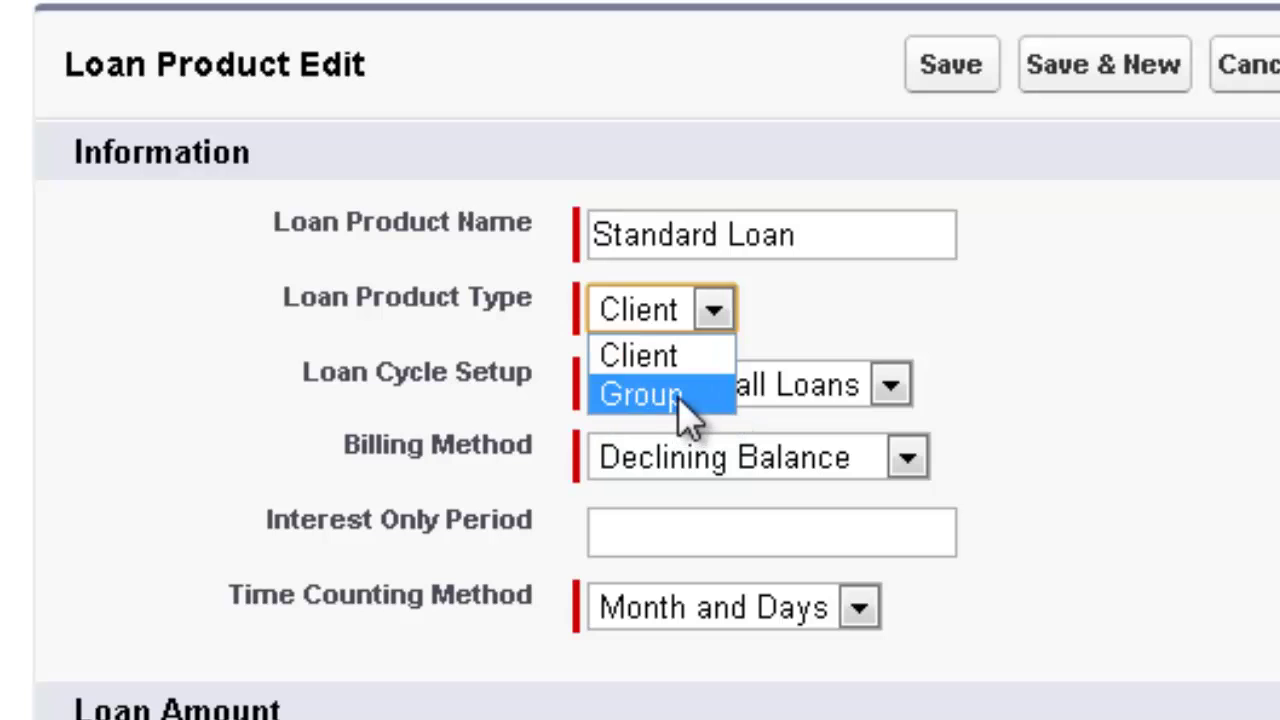
click(718, 318)
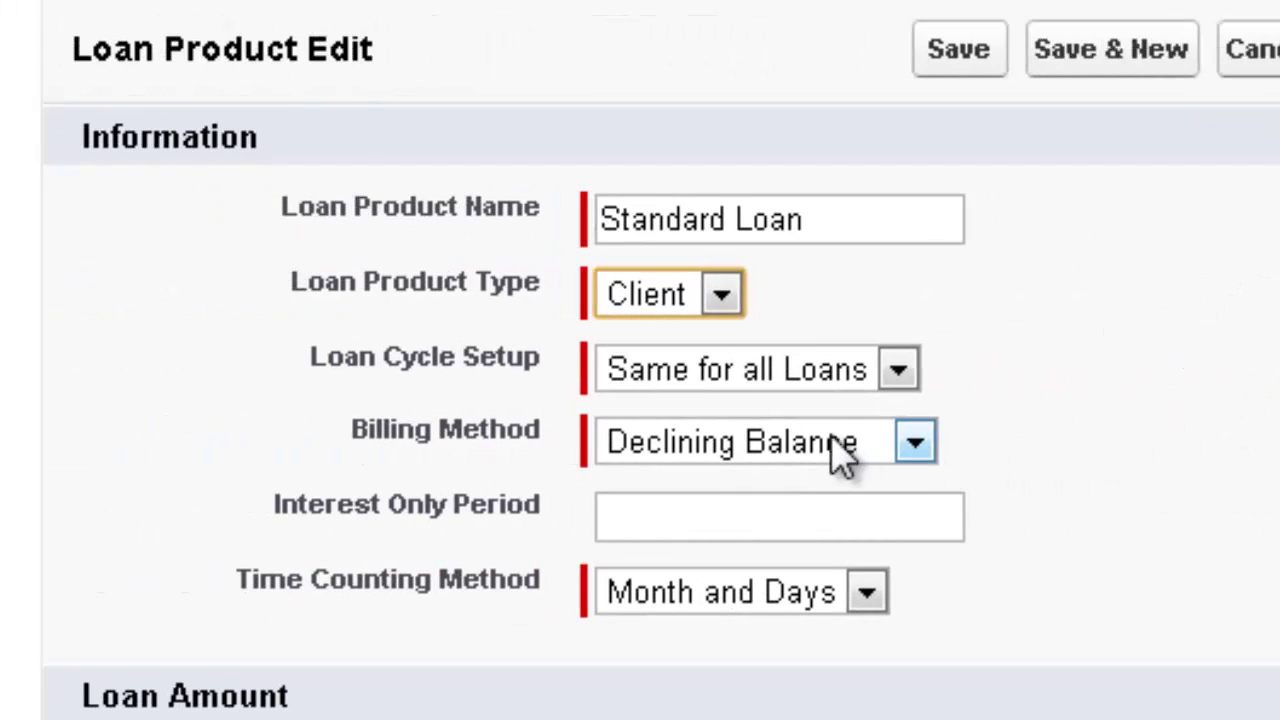
click(898, 371)
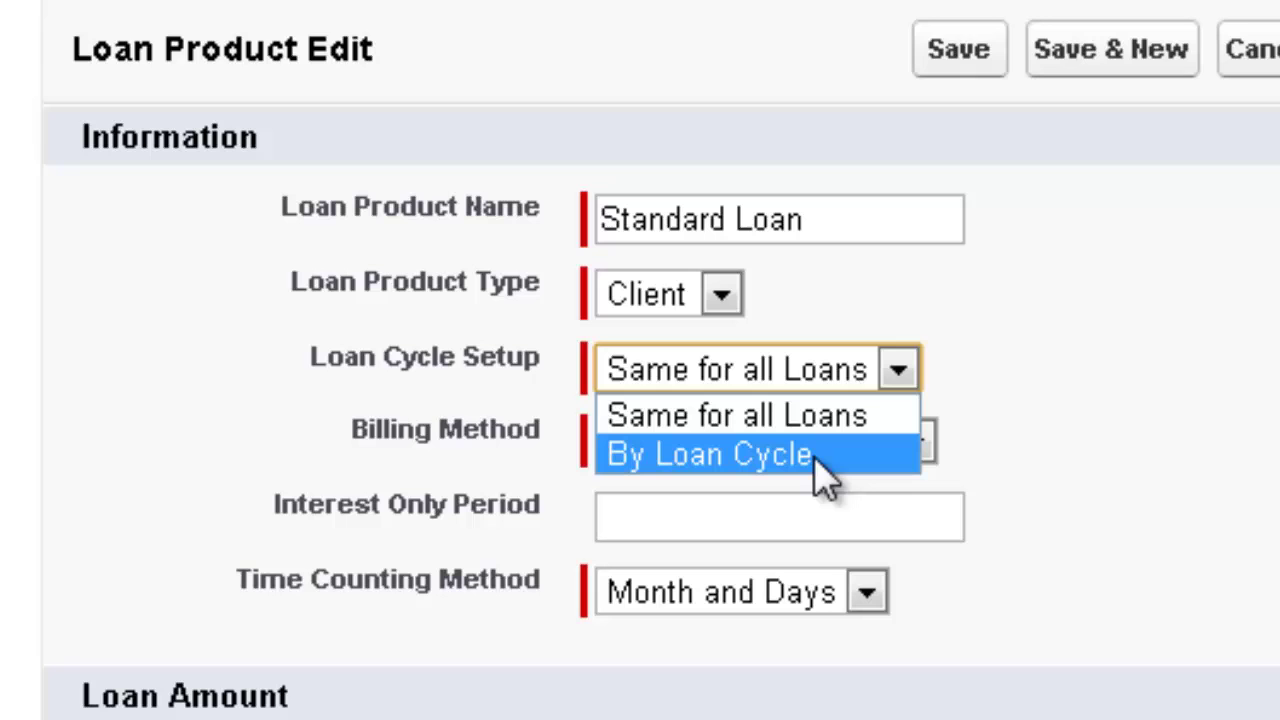
click(898, 378)
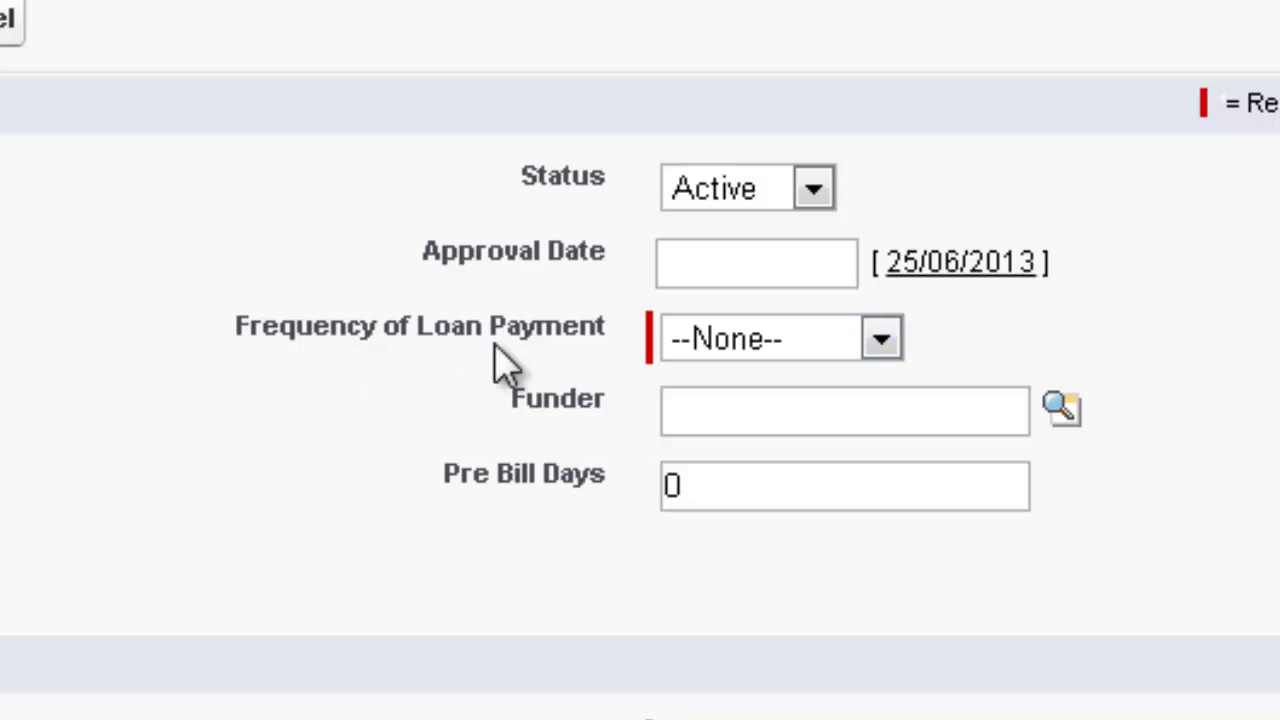
click(880, 345)
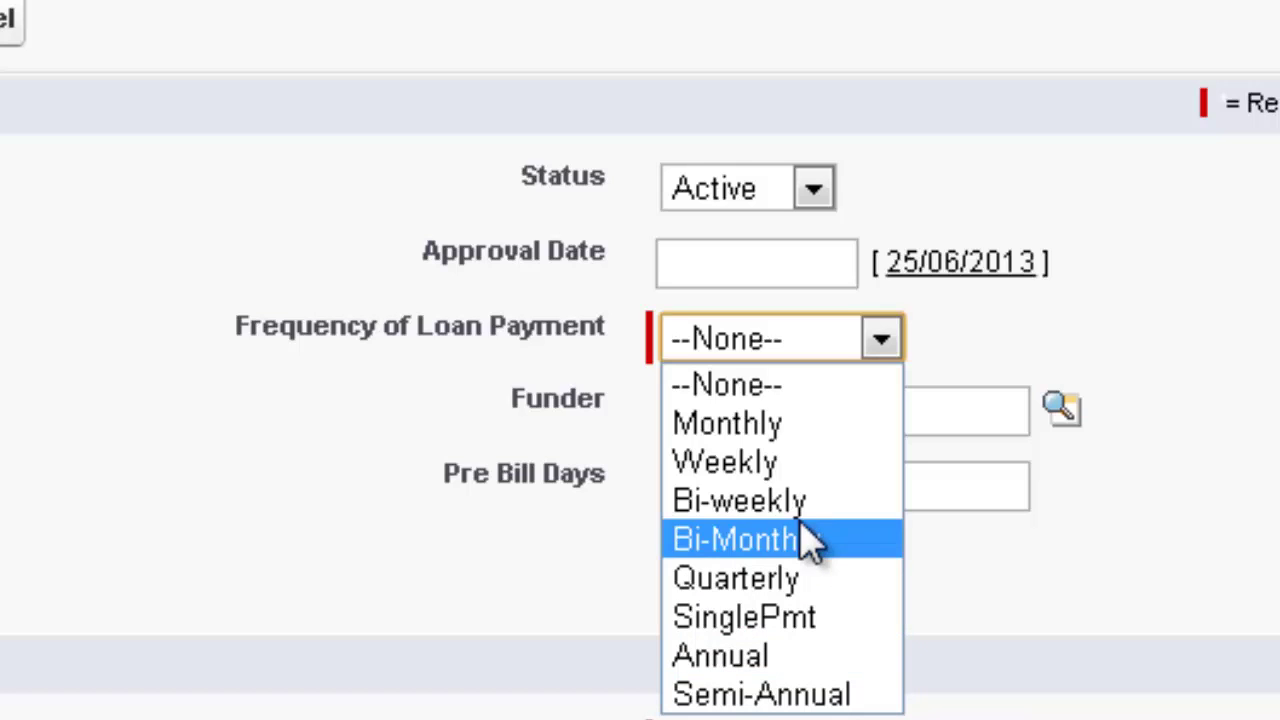
click(778, 425)
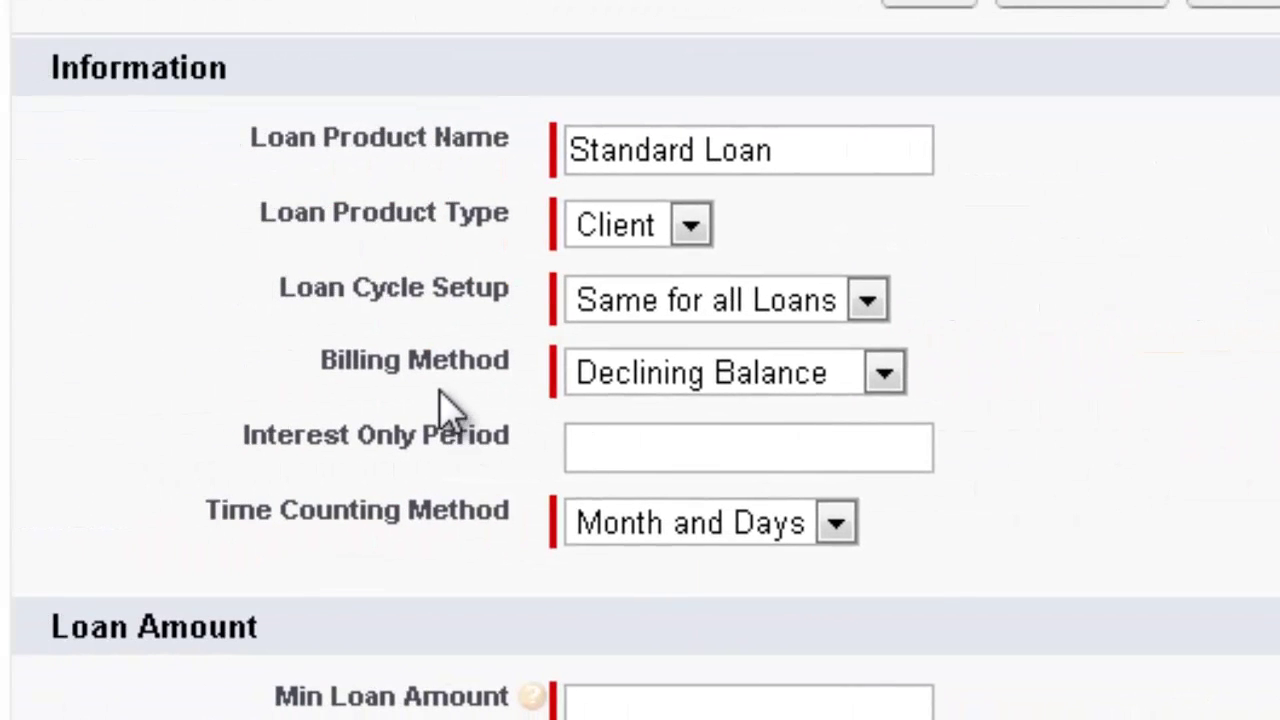
click(885, 375)
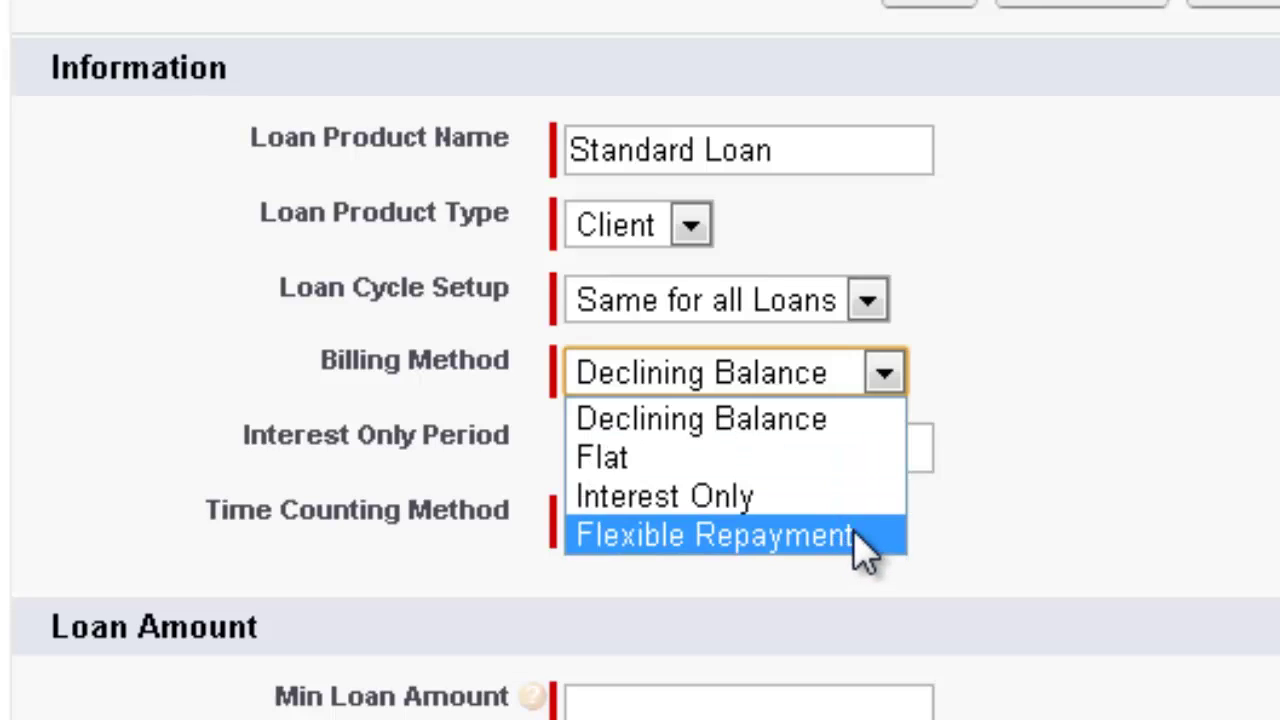
click(826, 436)
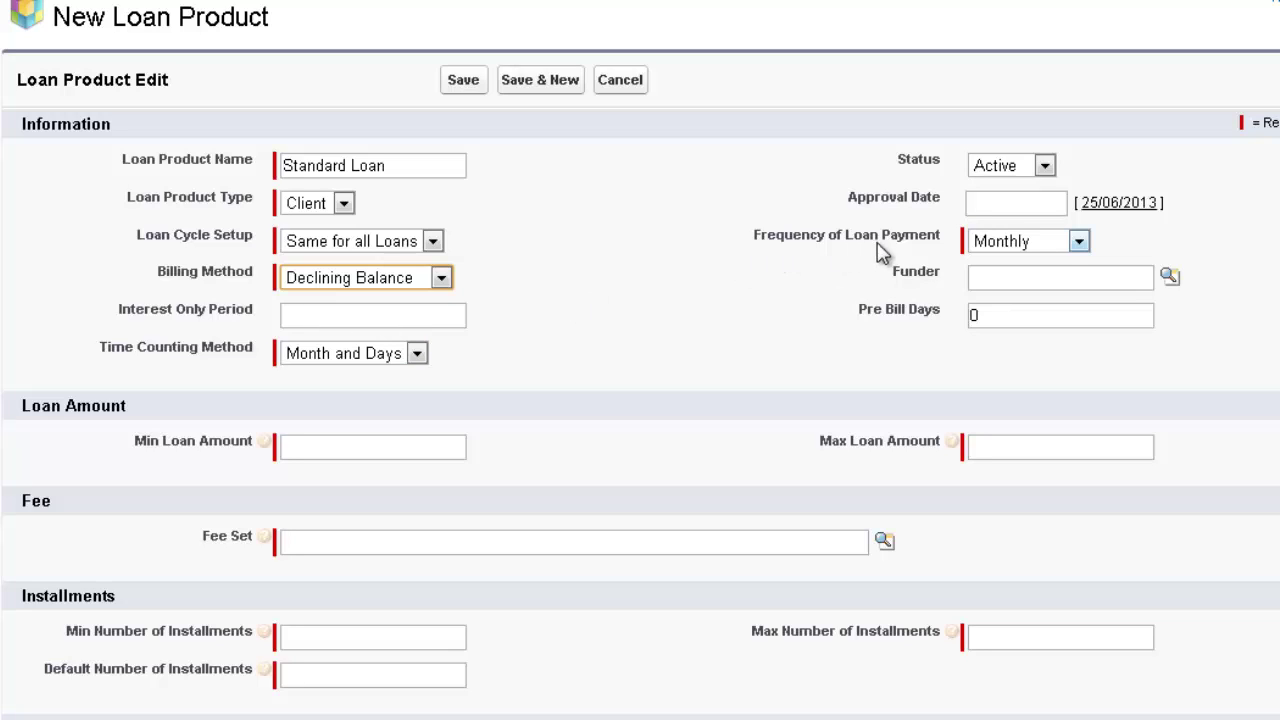
click(1078, 243)
click(1055, 304)
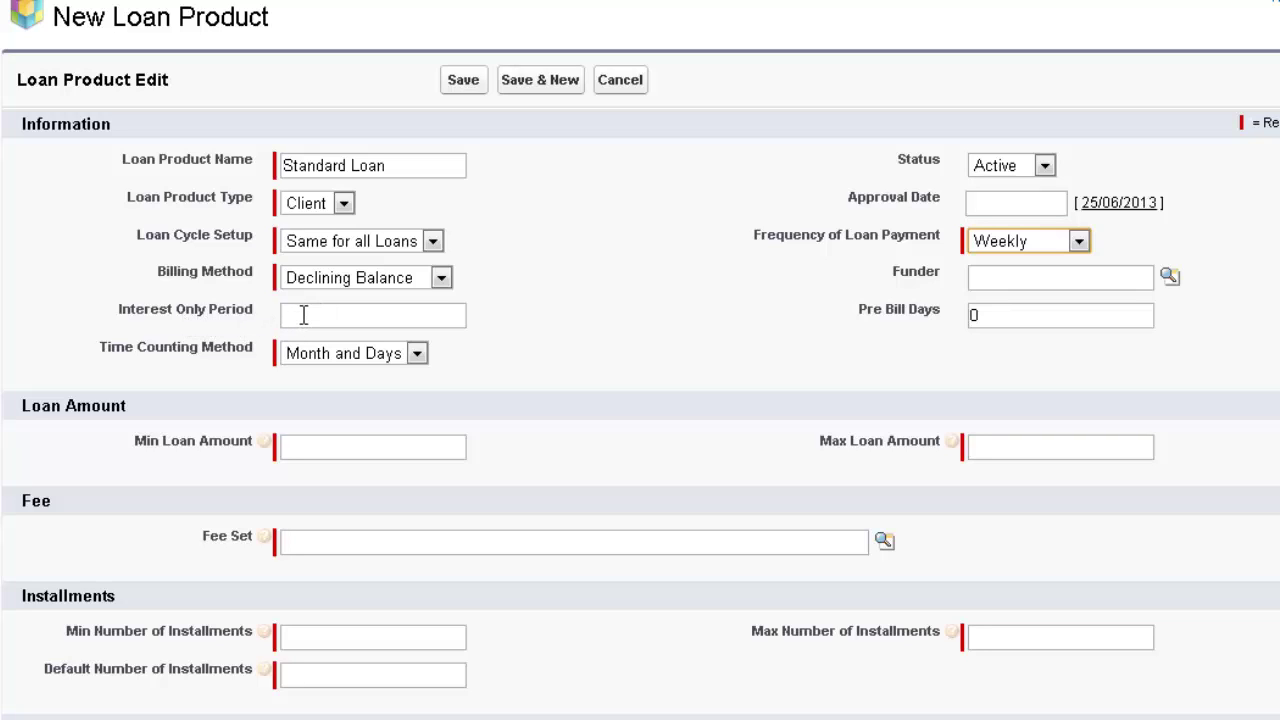
click(1079, 242)
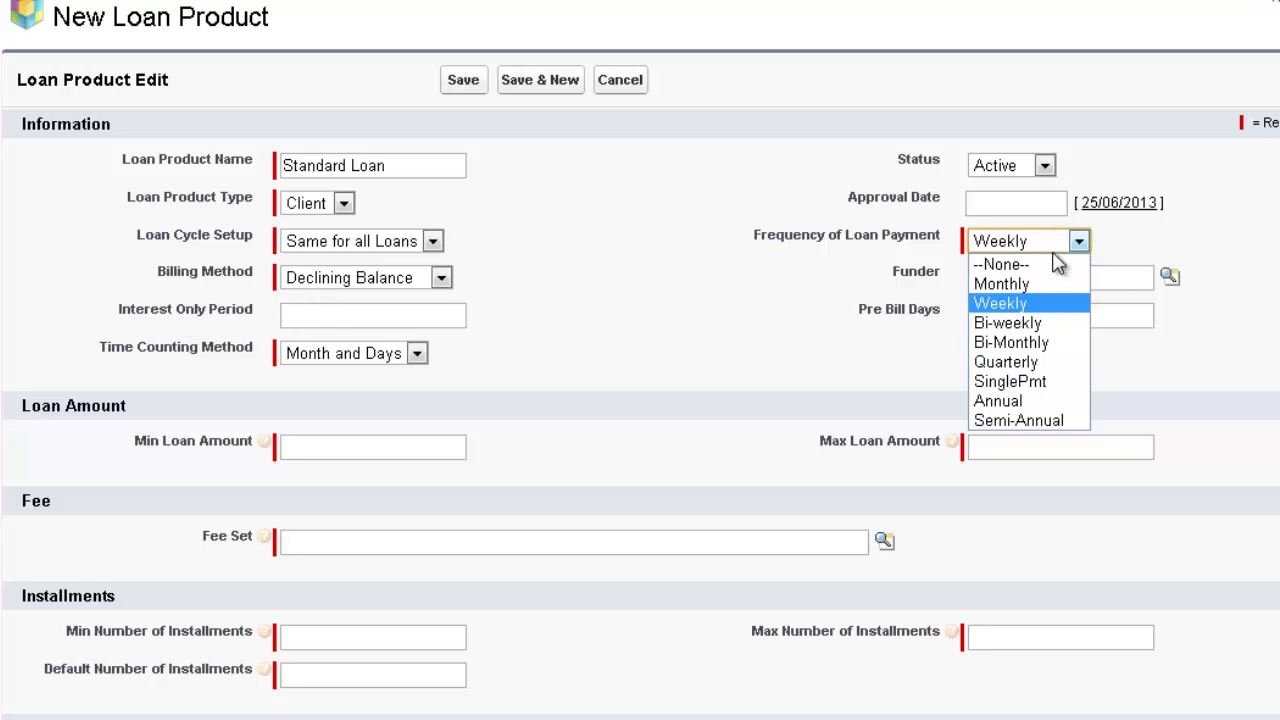
click(1043, 286)
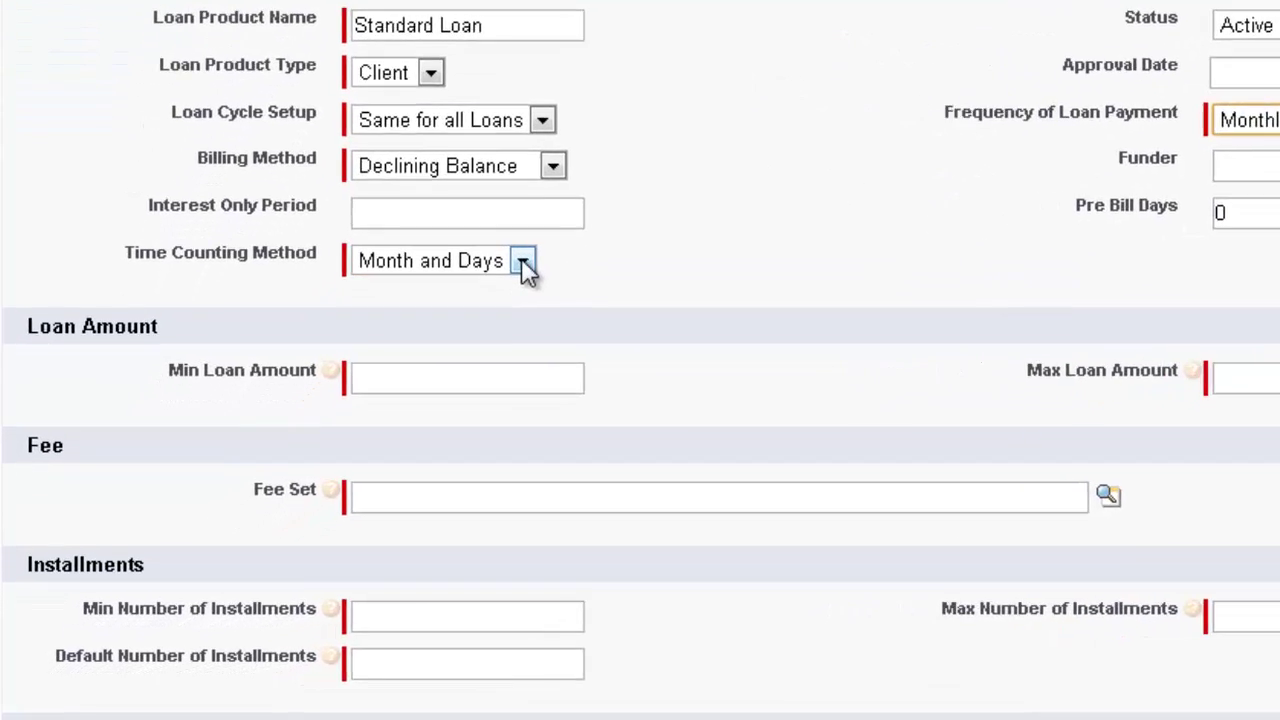
click(416, 354)
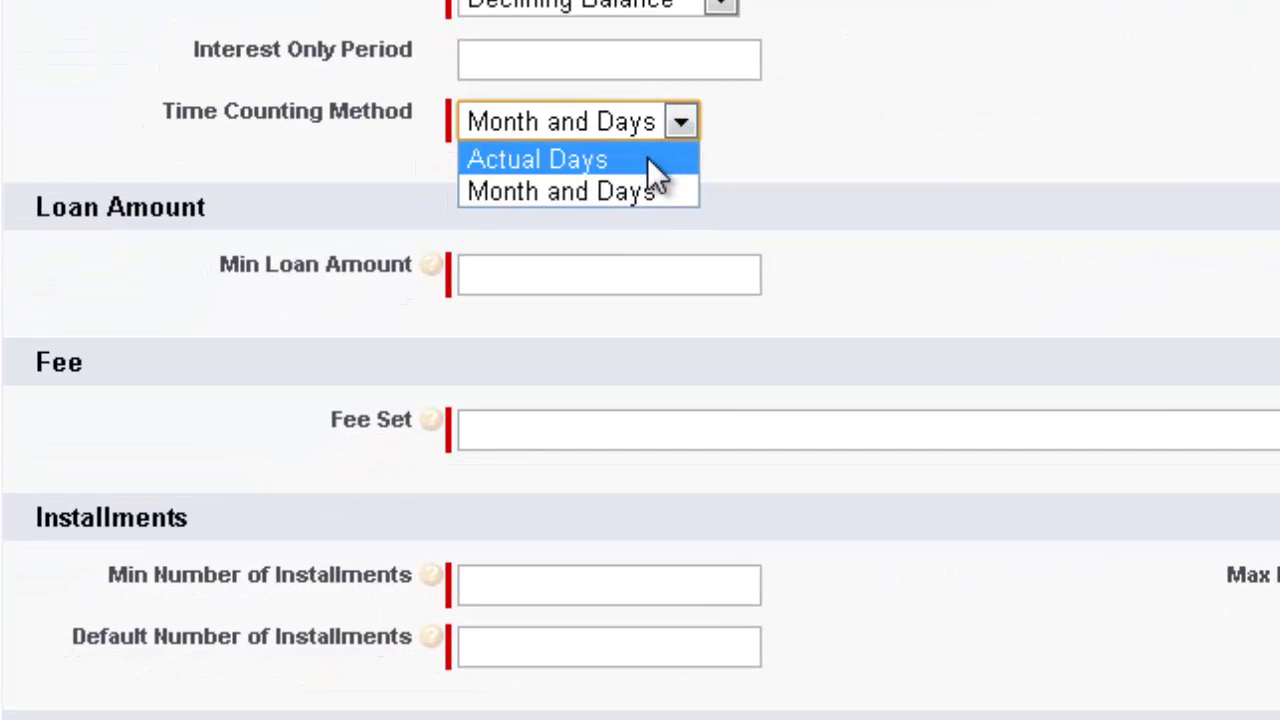
click(645, 189)
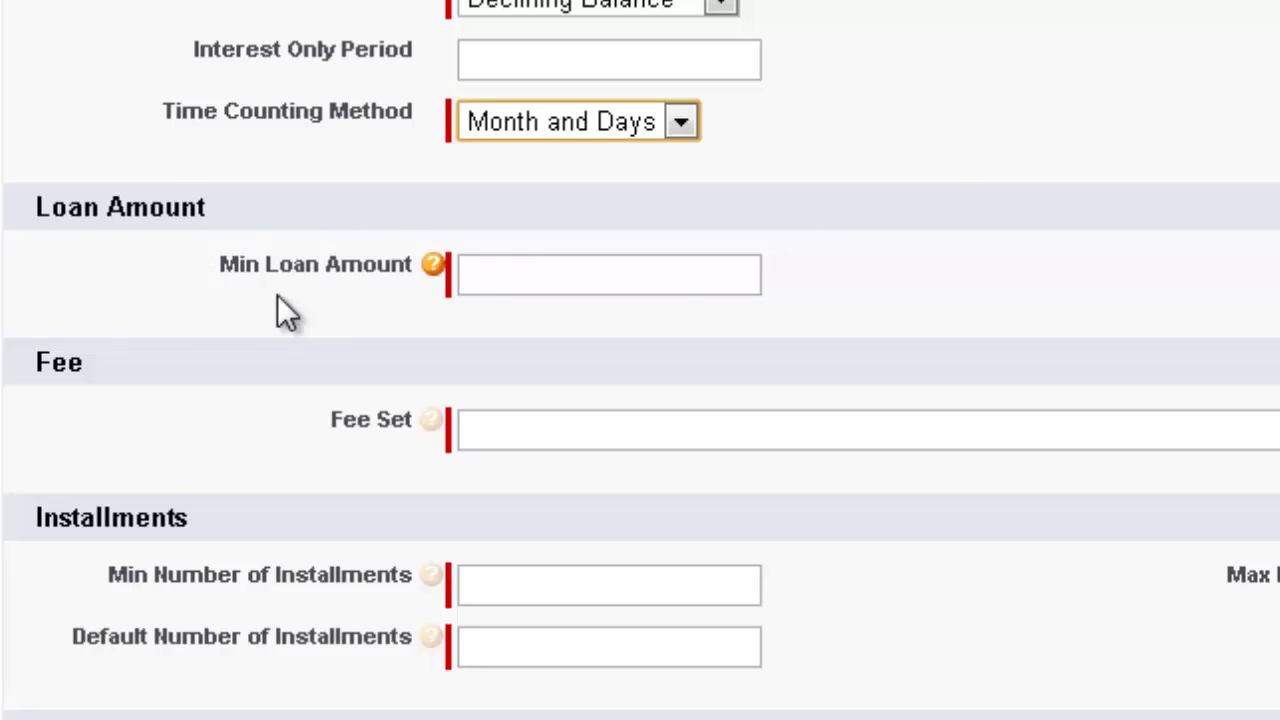
Step: Enter Min Loan Amount 1000 and Max Loan Amount 25000
click(486, 270)
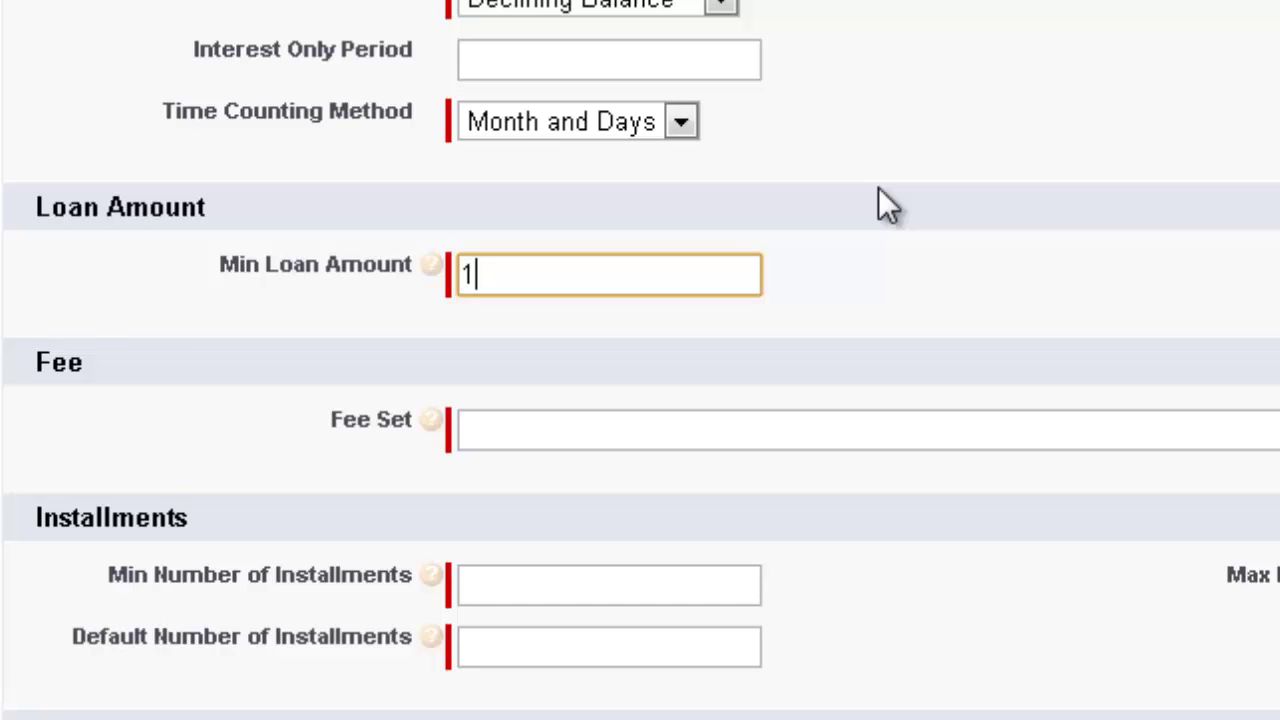
text(000)
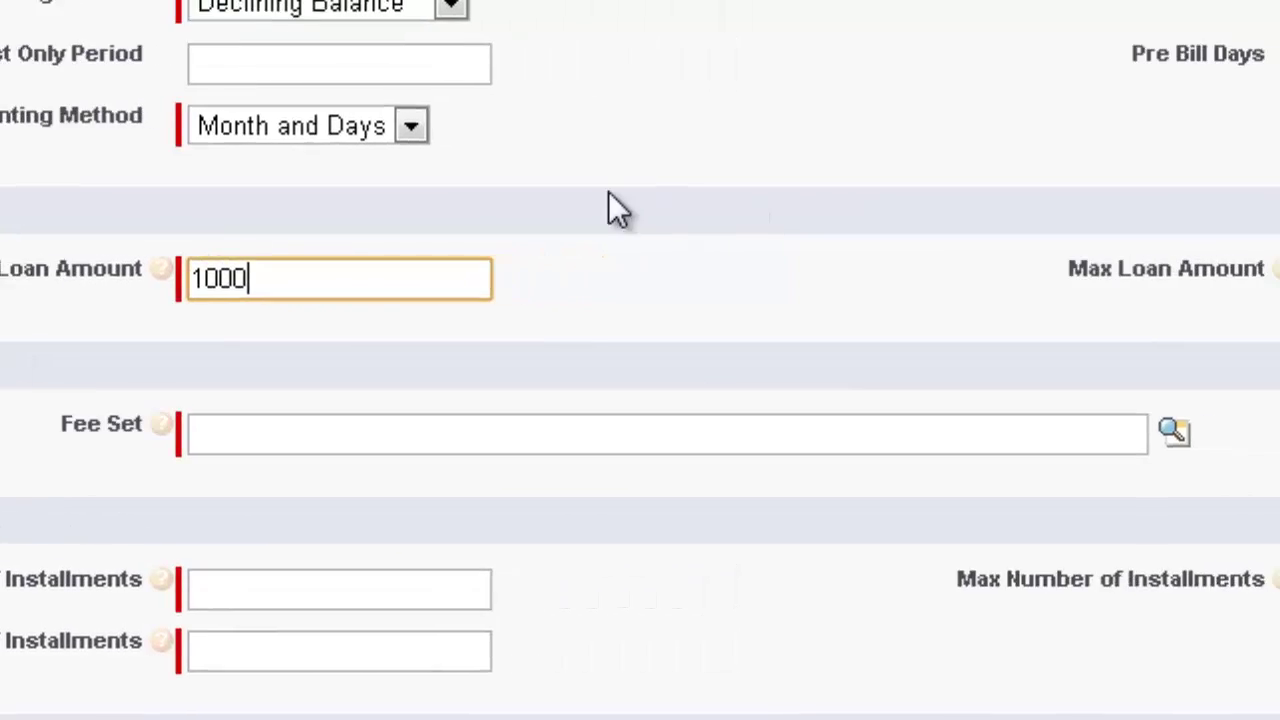
click(835, 282)
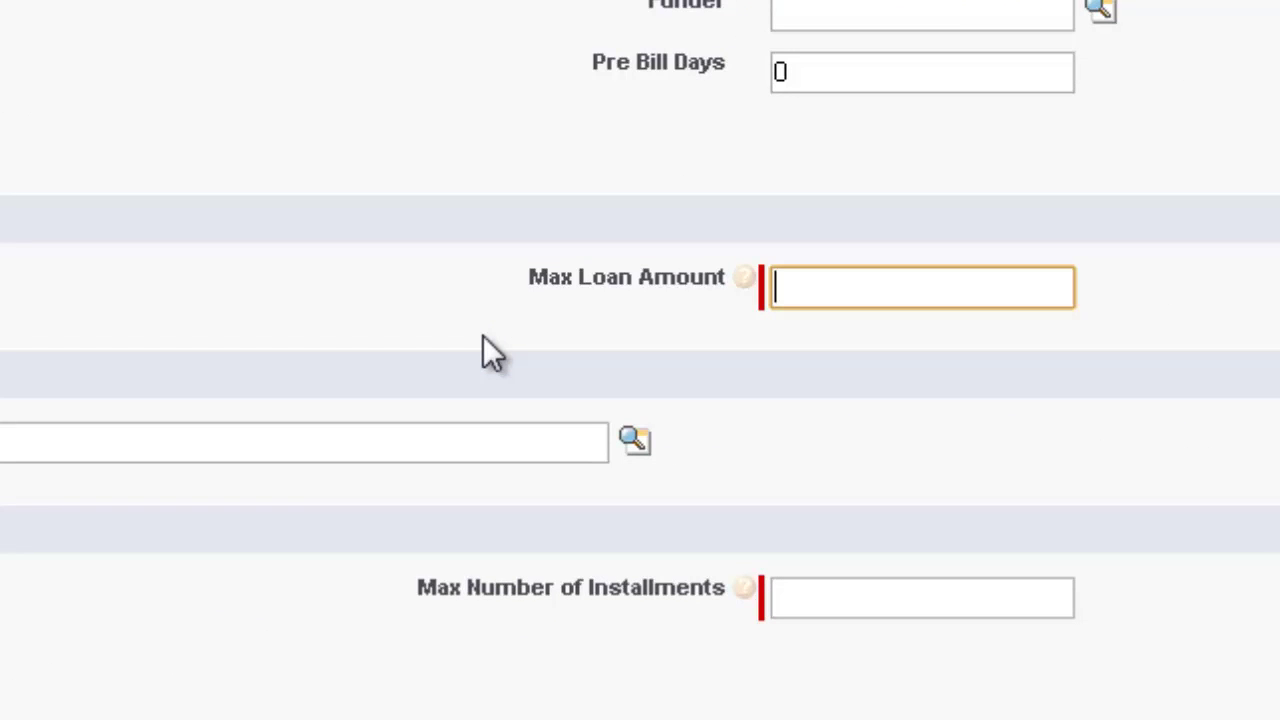
text(2500)
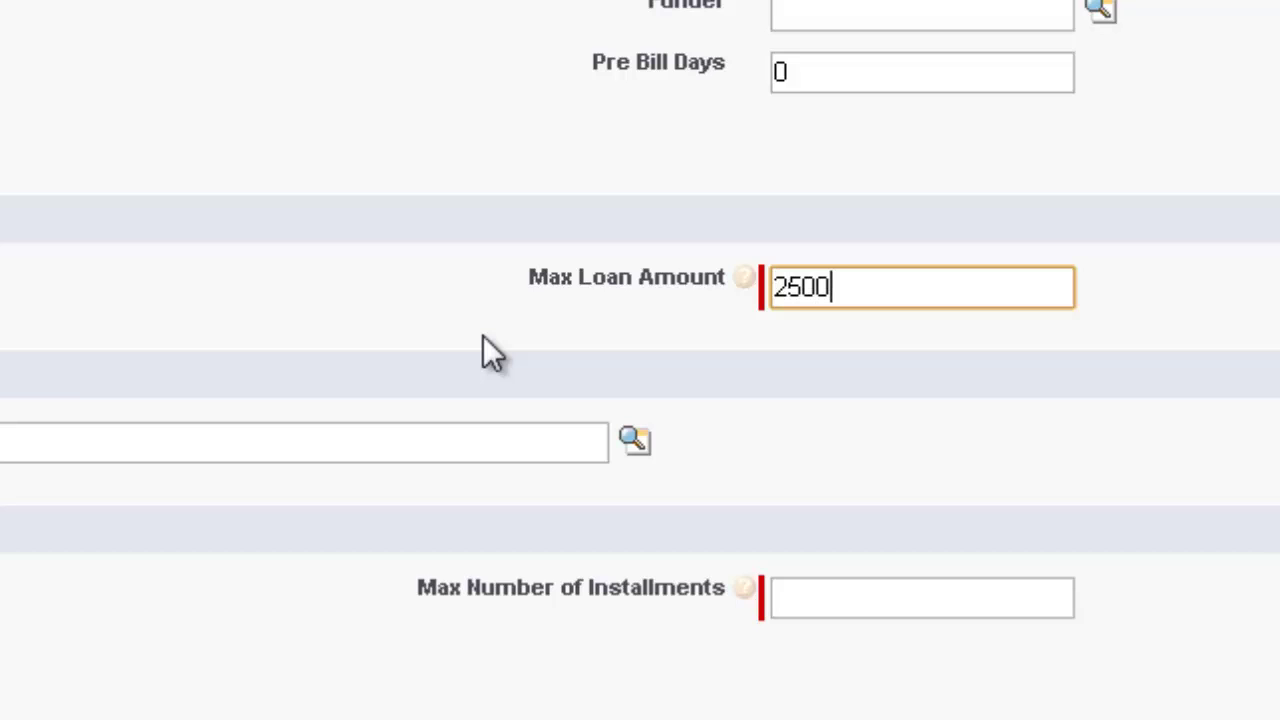
text(0)
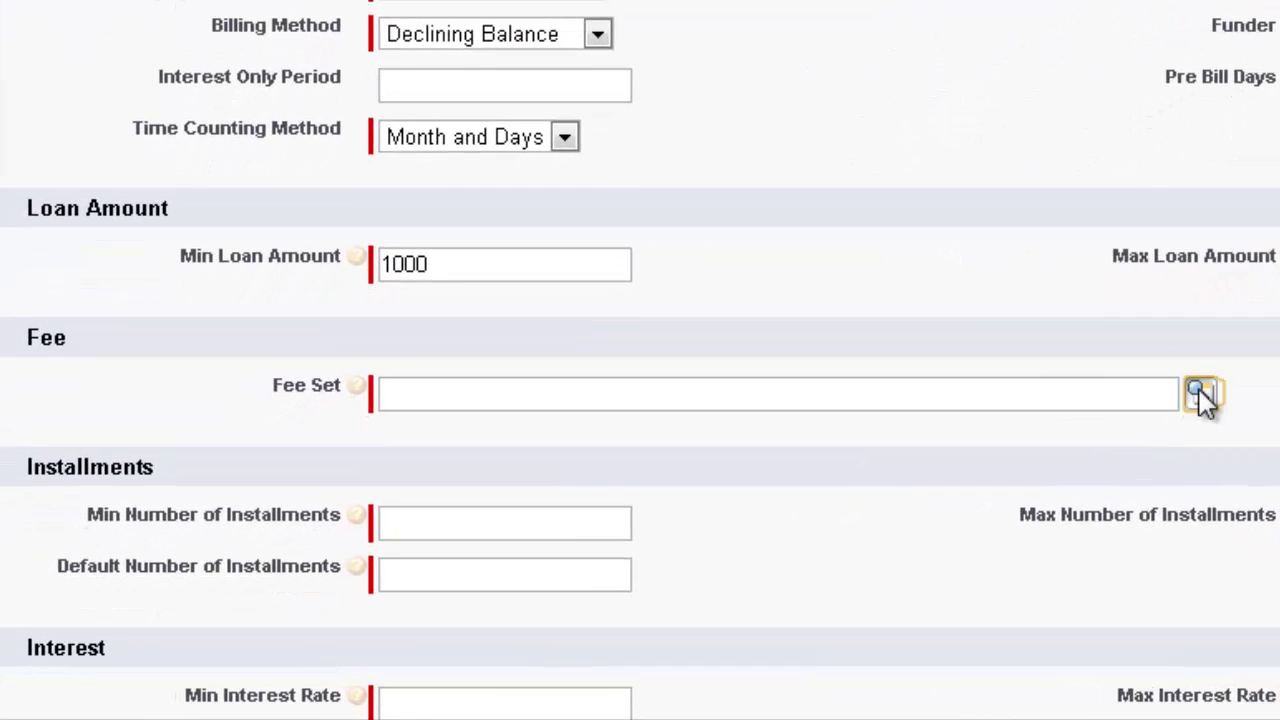
Step: Choose the Loan 1 fee set from the Fee Set lookup
click(926, 466)
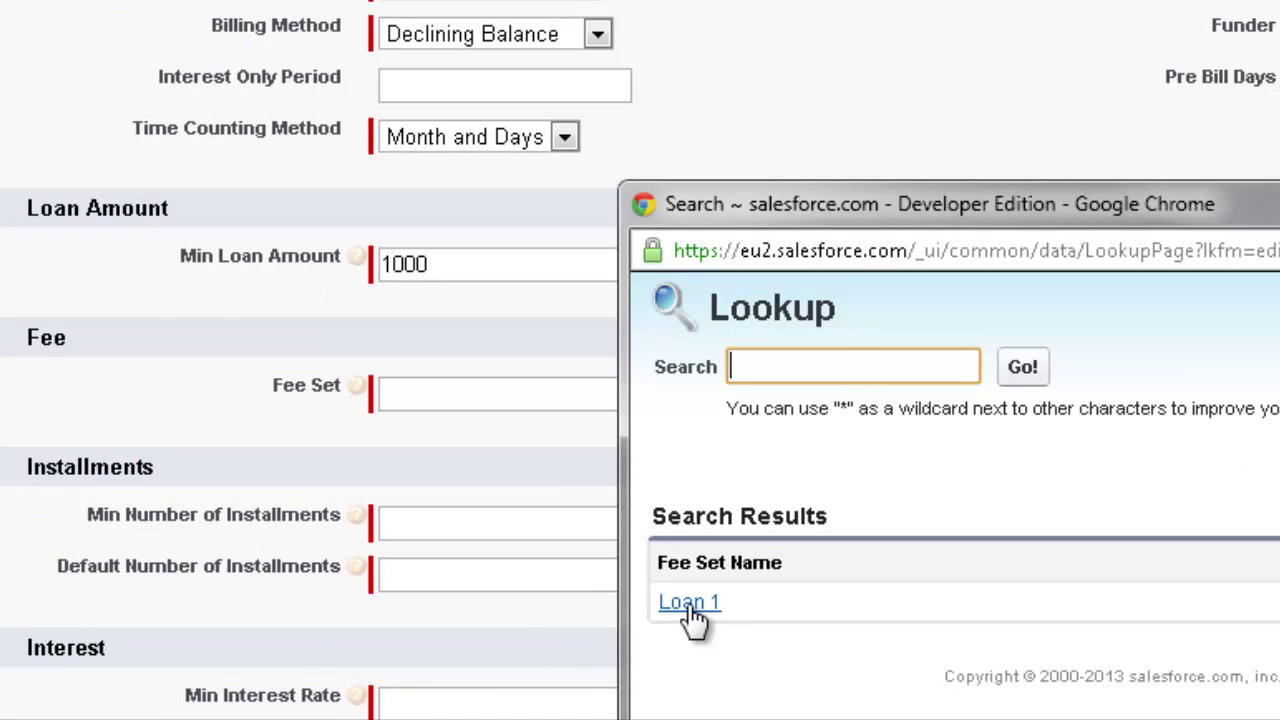
click(689, 603)
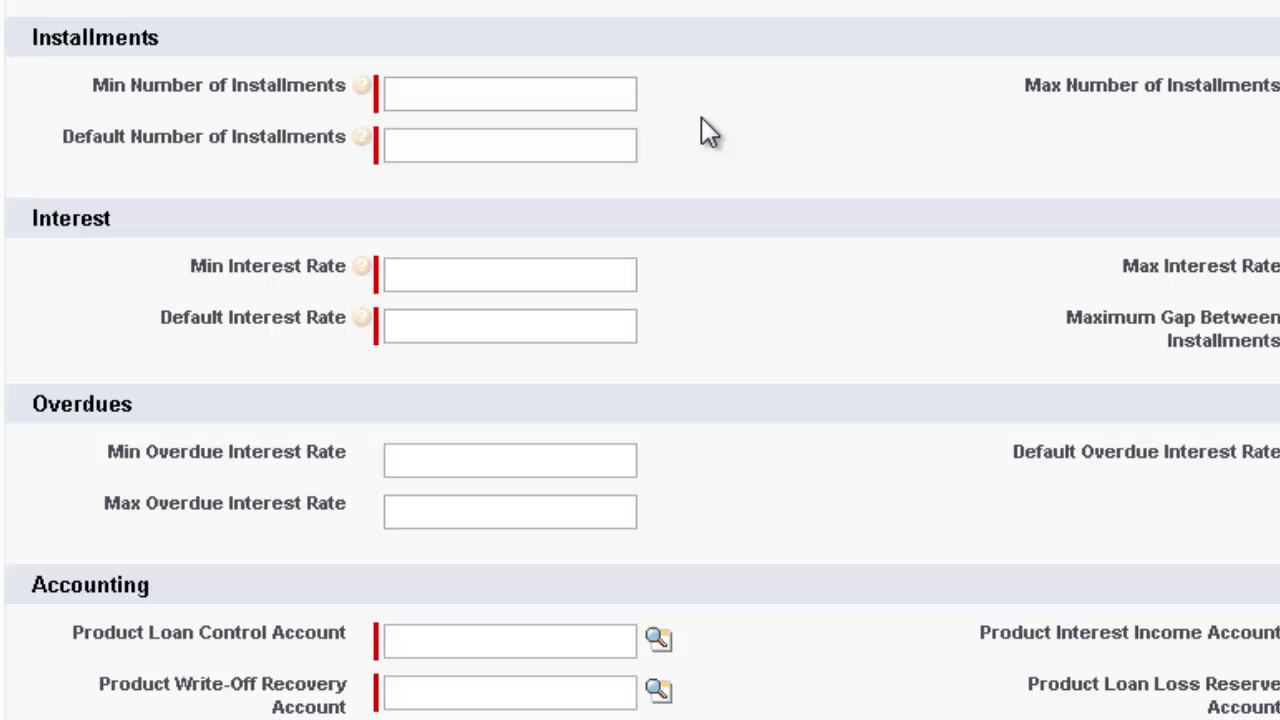
Step: Enter installment counts: minimum 1, maximum 100, default 12
click(514, 91)
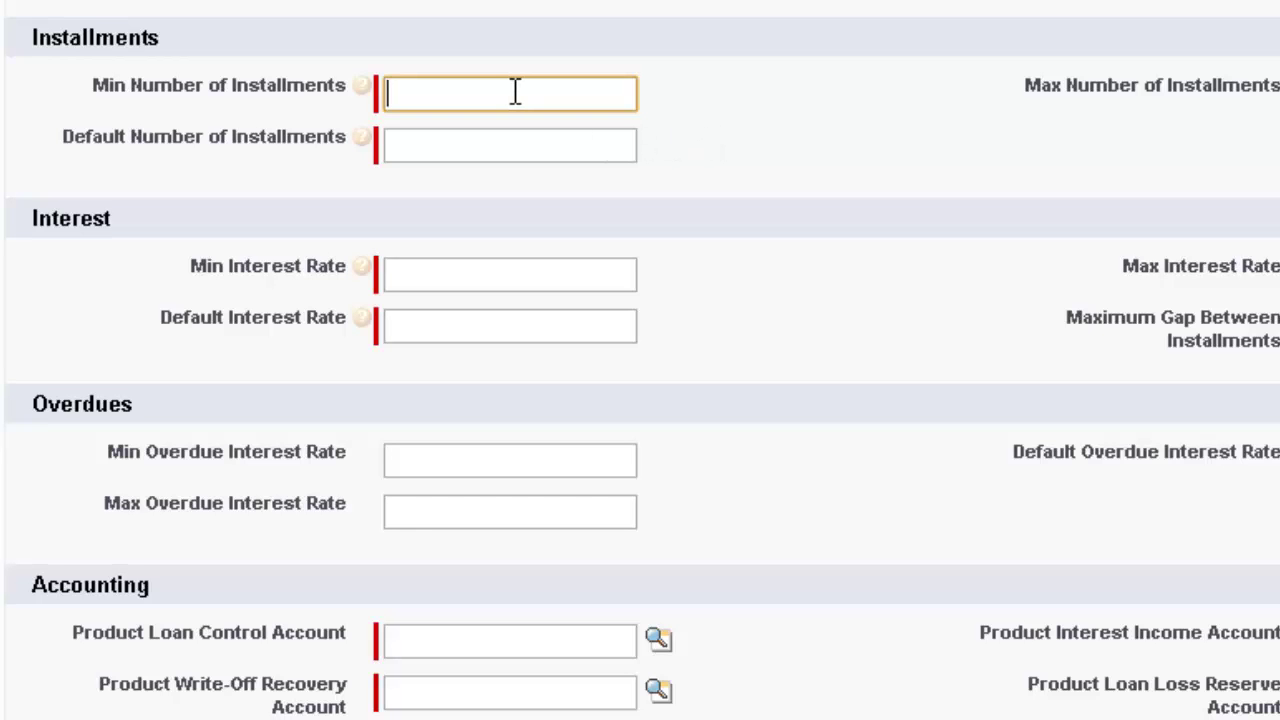
text(1)
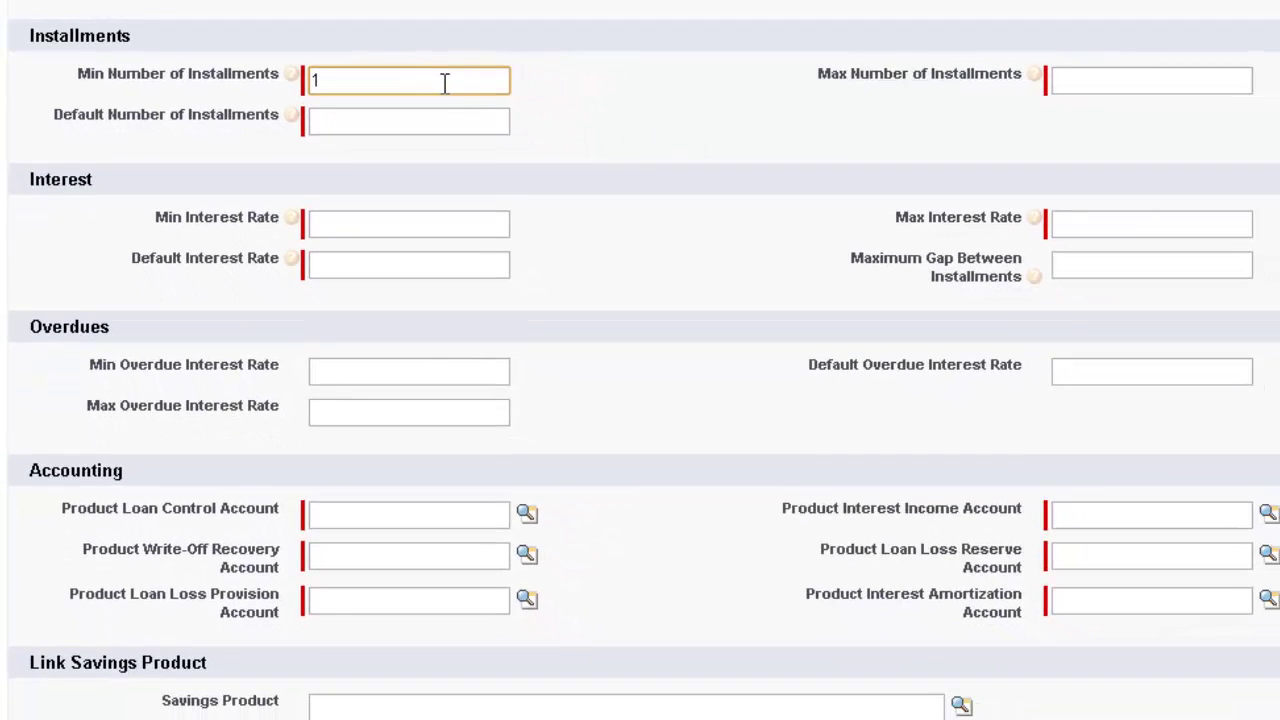
click(1096, 79)
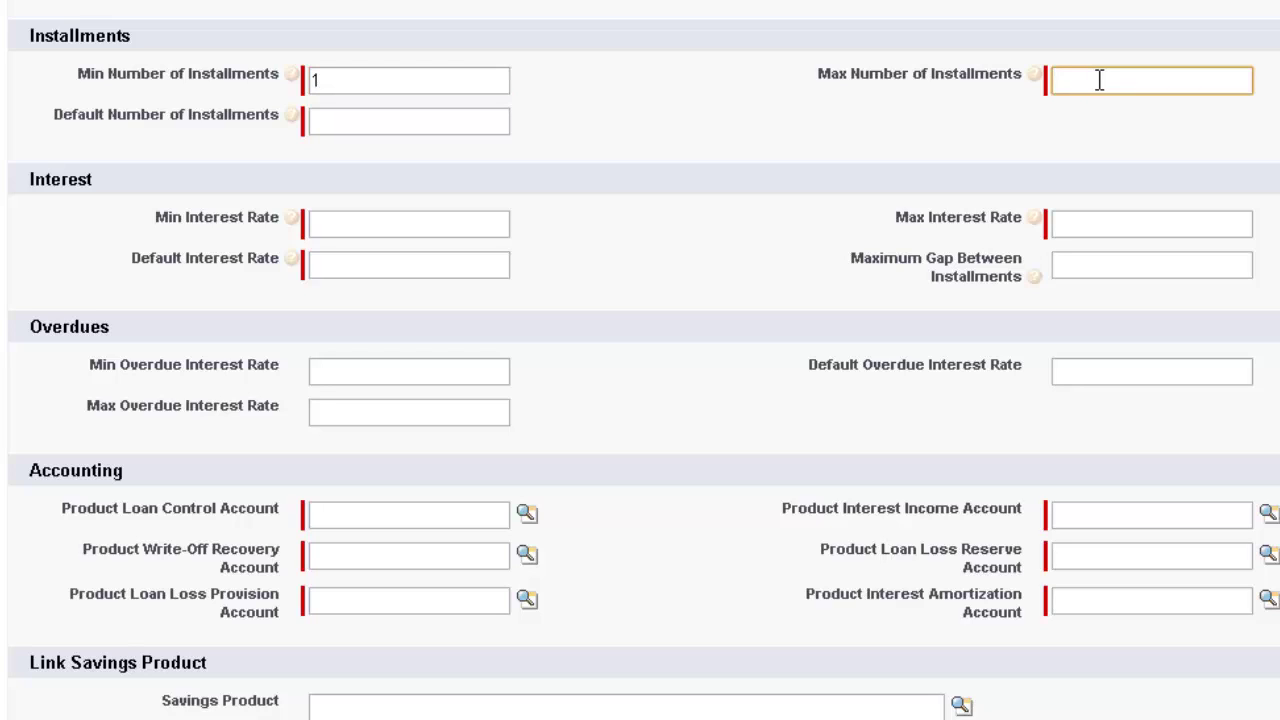
text(100)
click(331, 121)
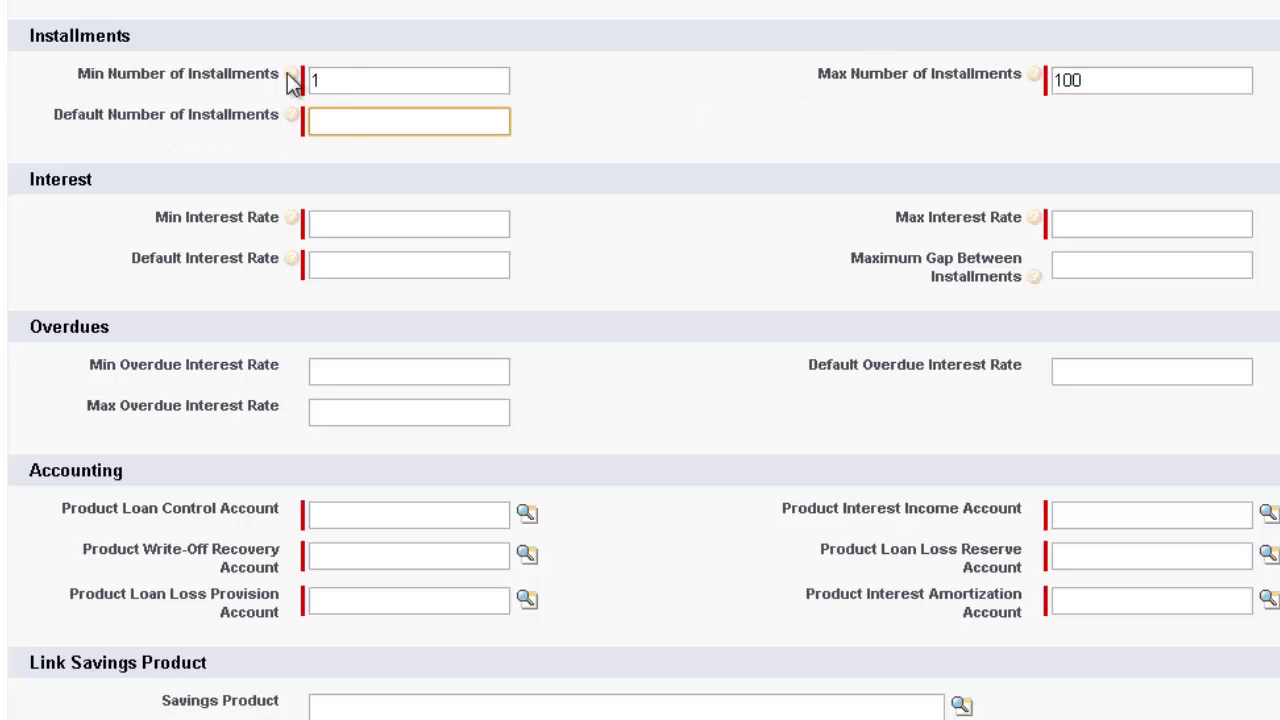
mouse_move(293, 80)
text(12)
Step: Set the interest rates to minimum 1, maximum 35 and default 15
click(106, 206)
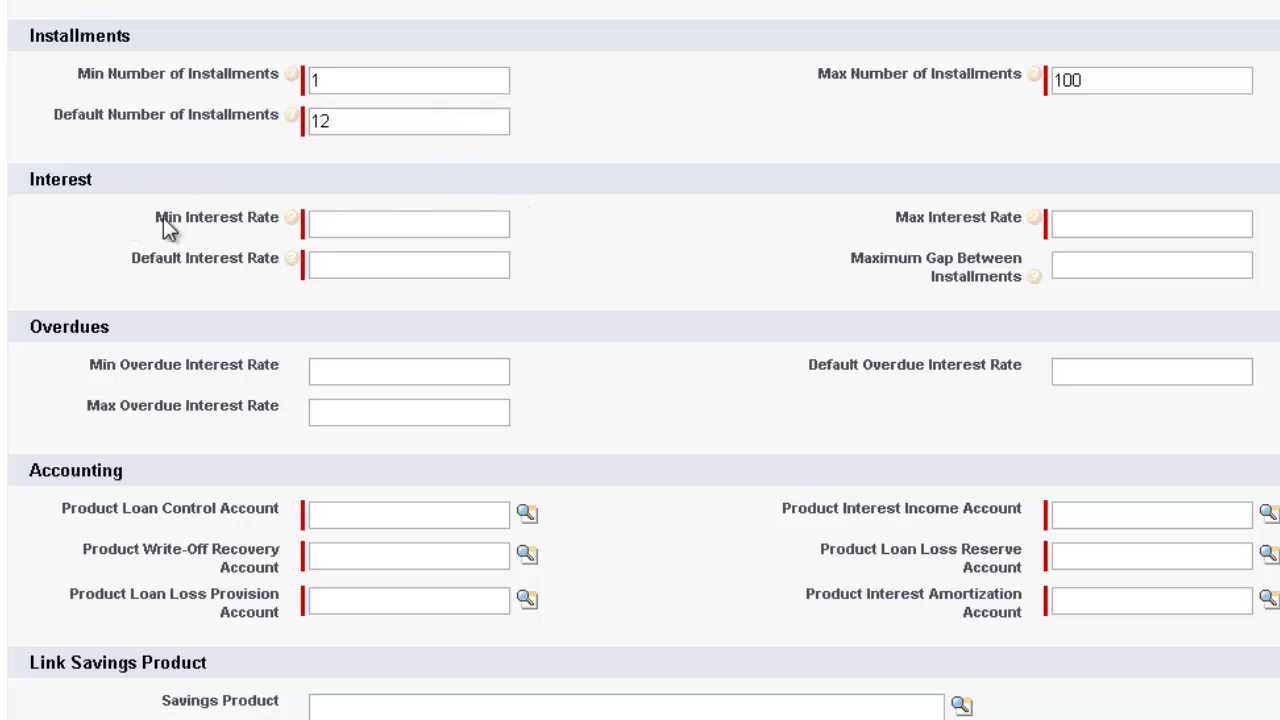
click(350, 221)
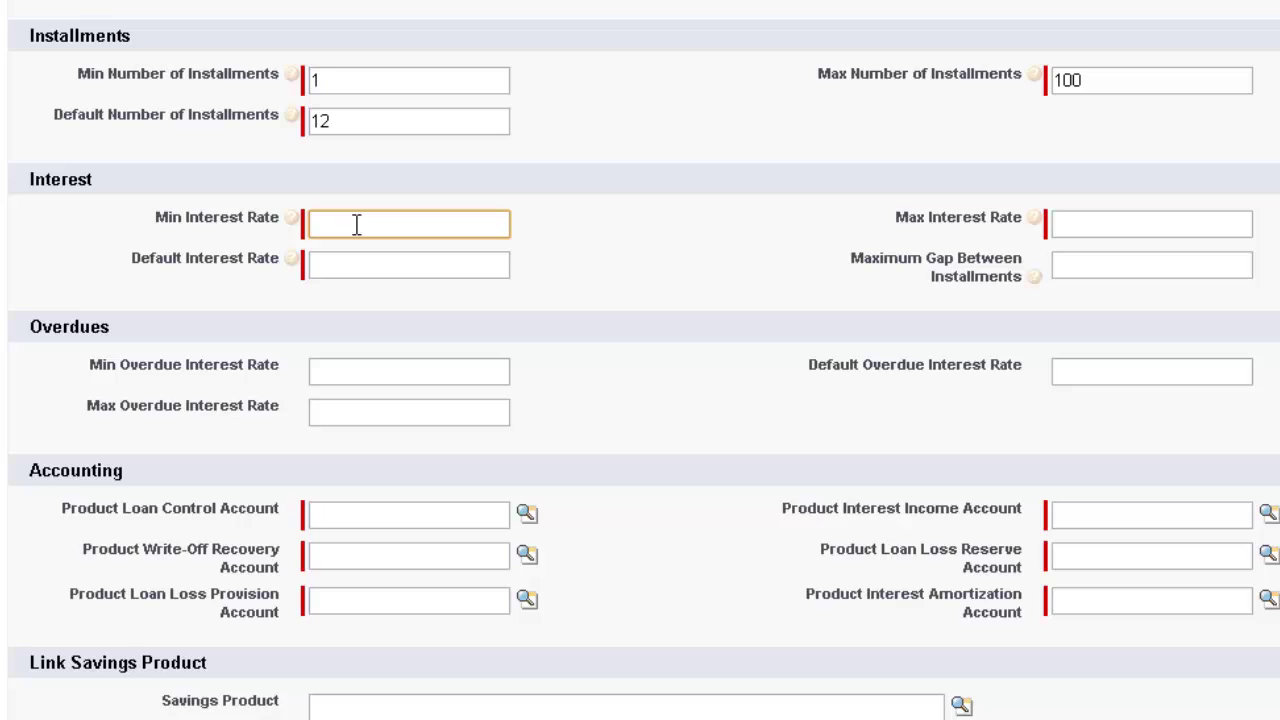
text(1)
click(1069, 226)
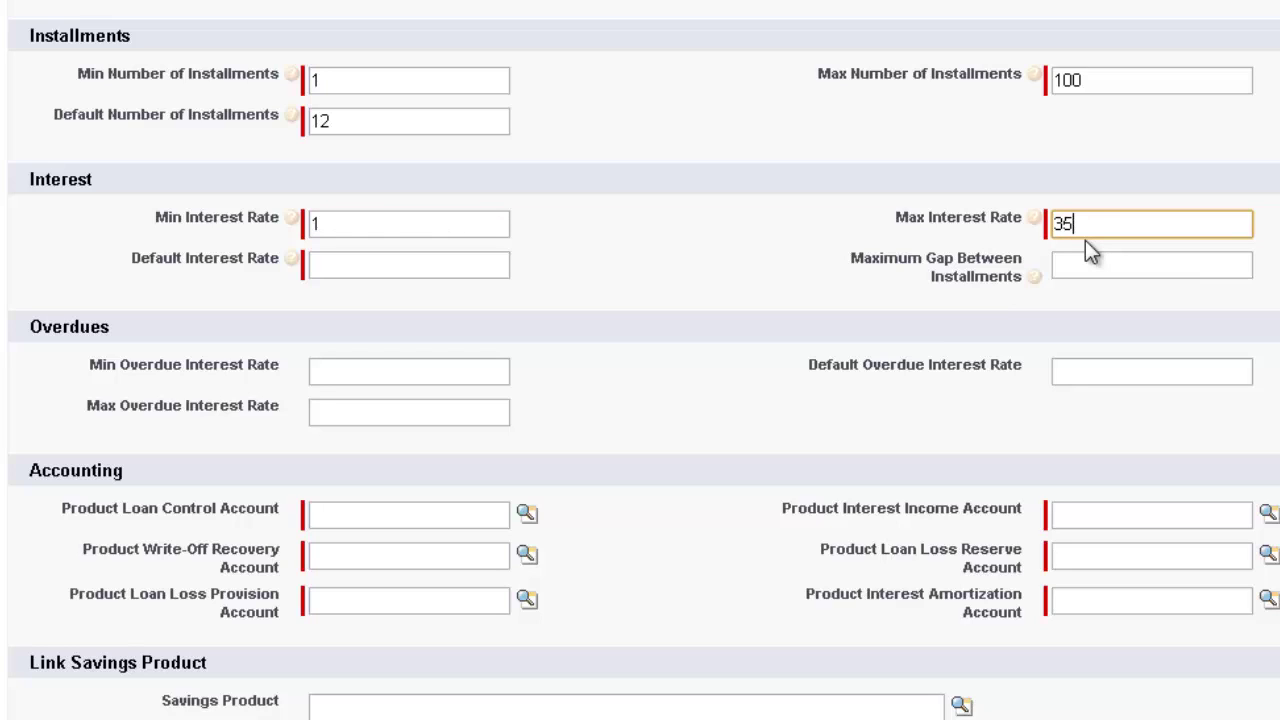
click(372, 268)
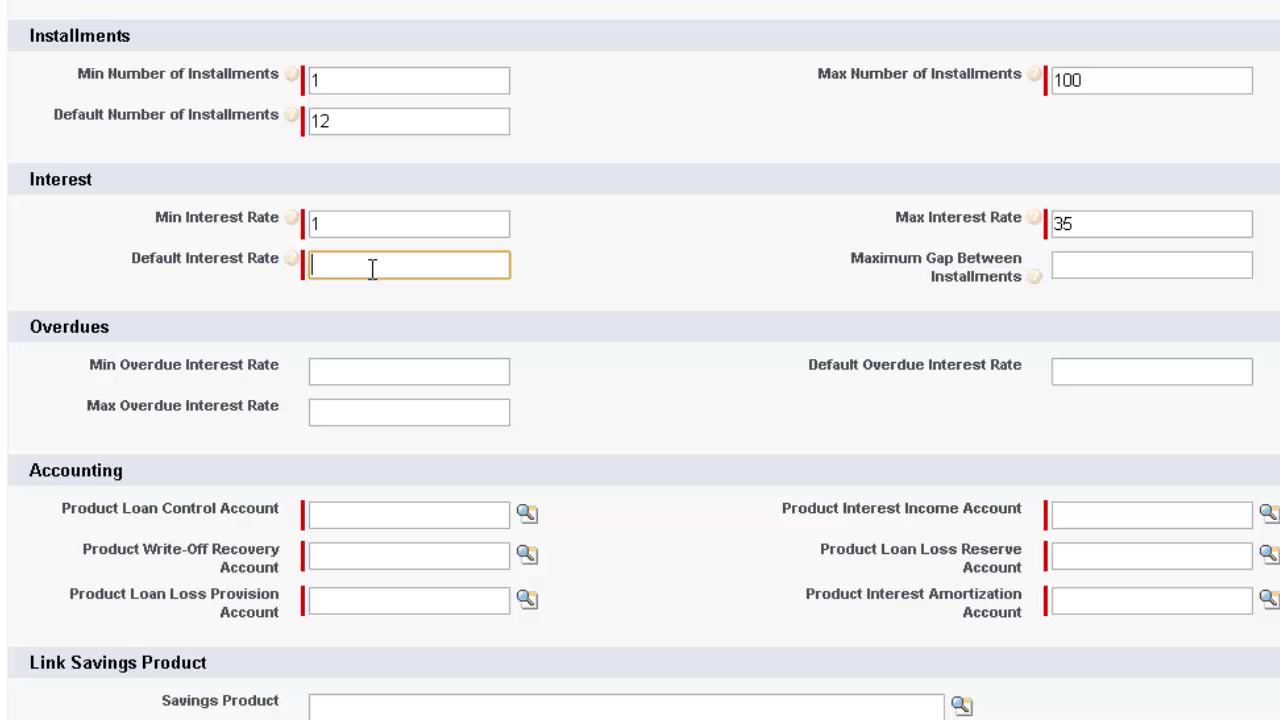
text(15)
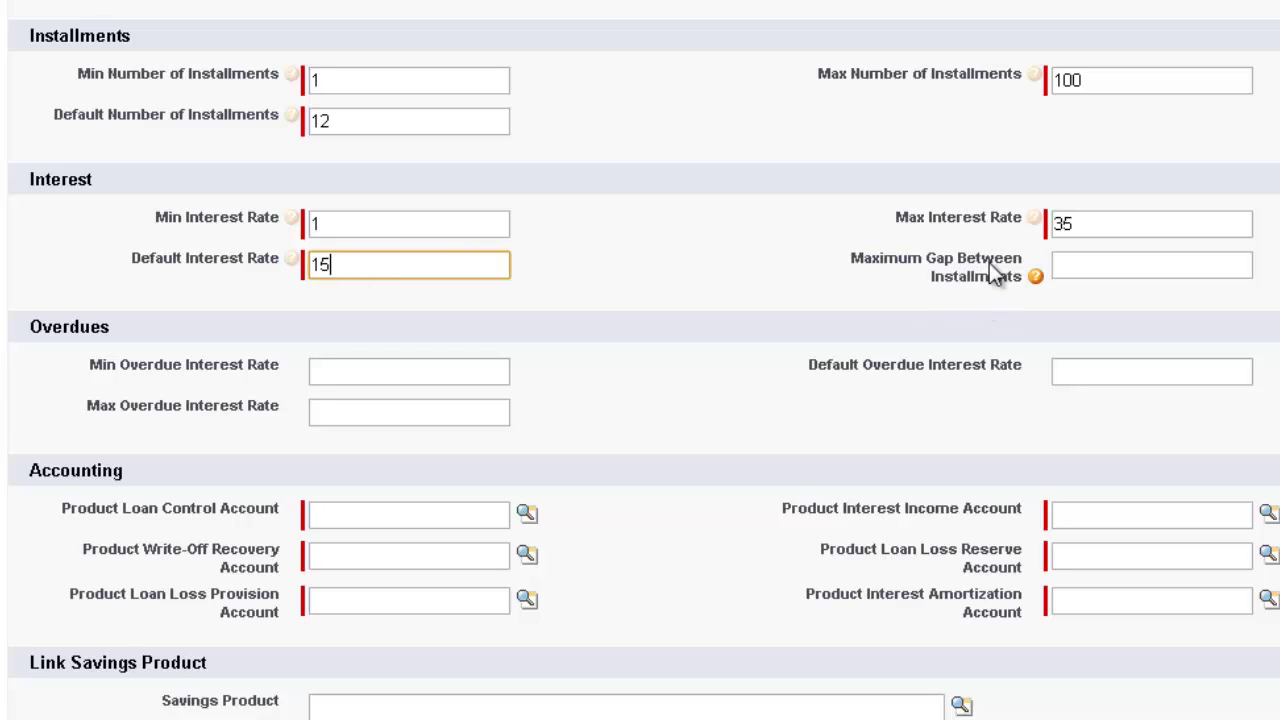
mouse_move(1037, 278)
Step: Enter overdue interest rates: minimum 5, maximum 40, default 10
click(354, 369)
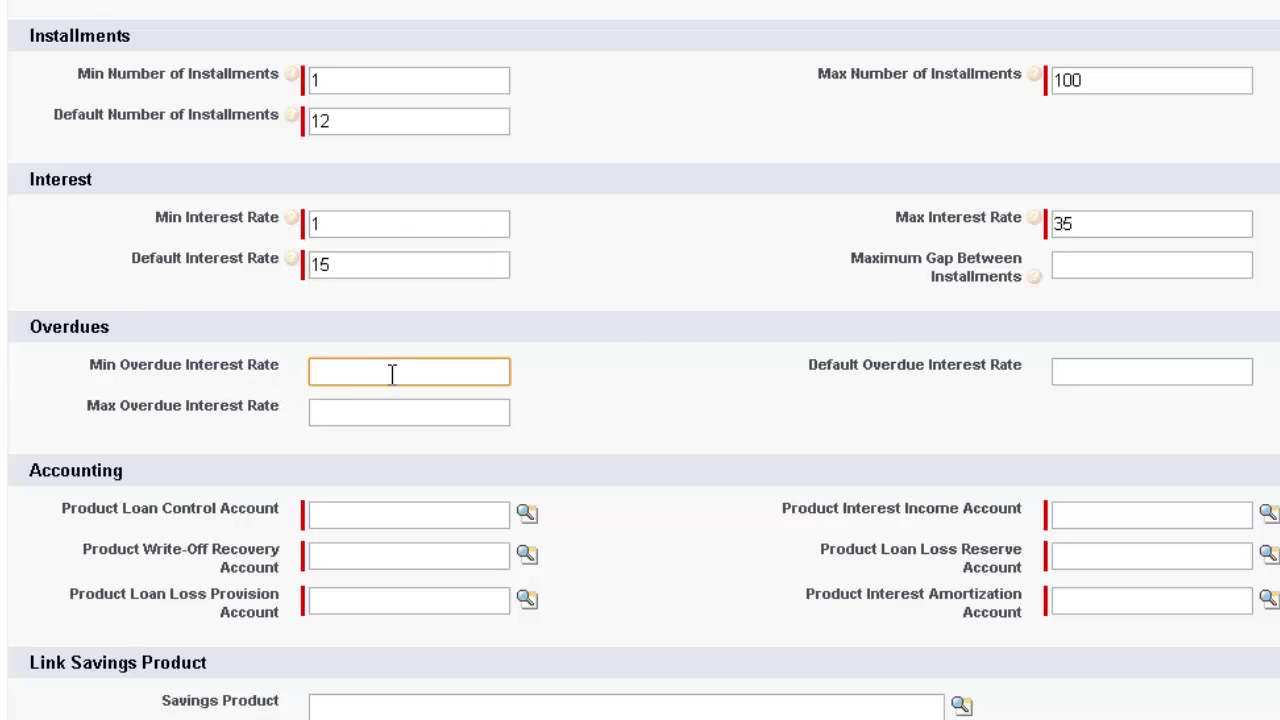
text(5)
click(374, 411)
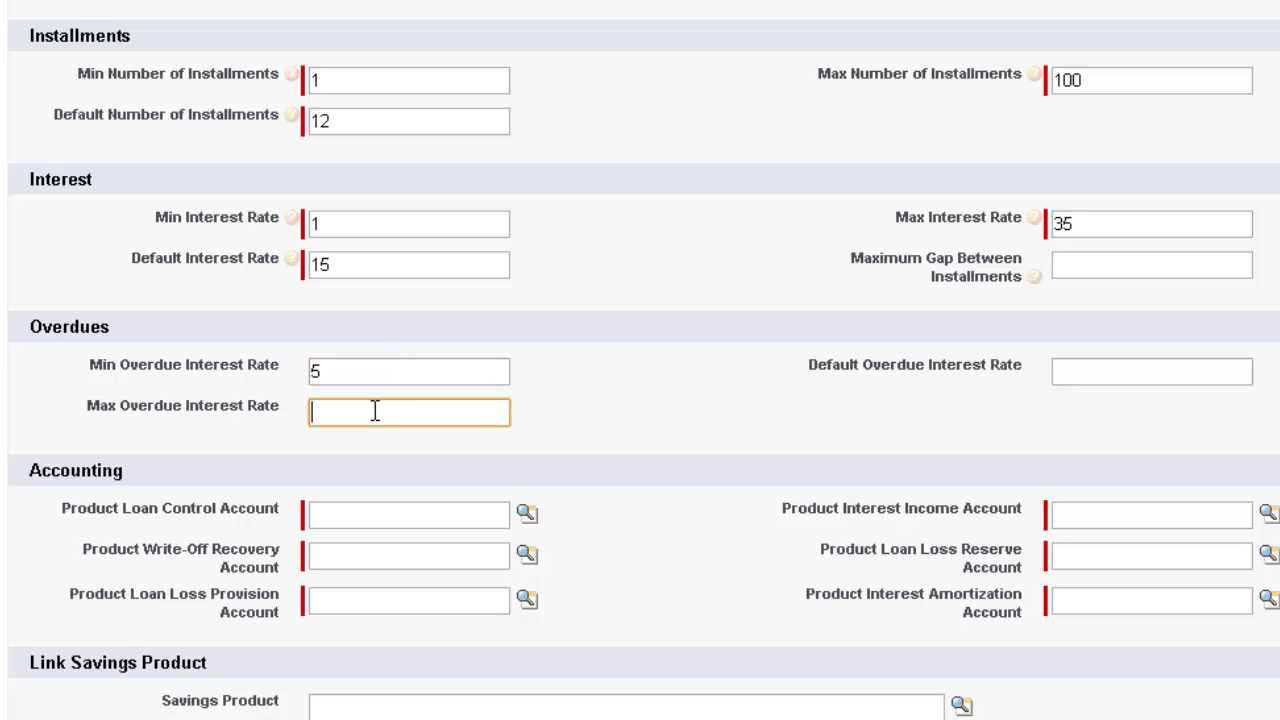
text(40)
click(1080, 371)
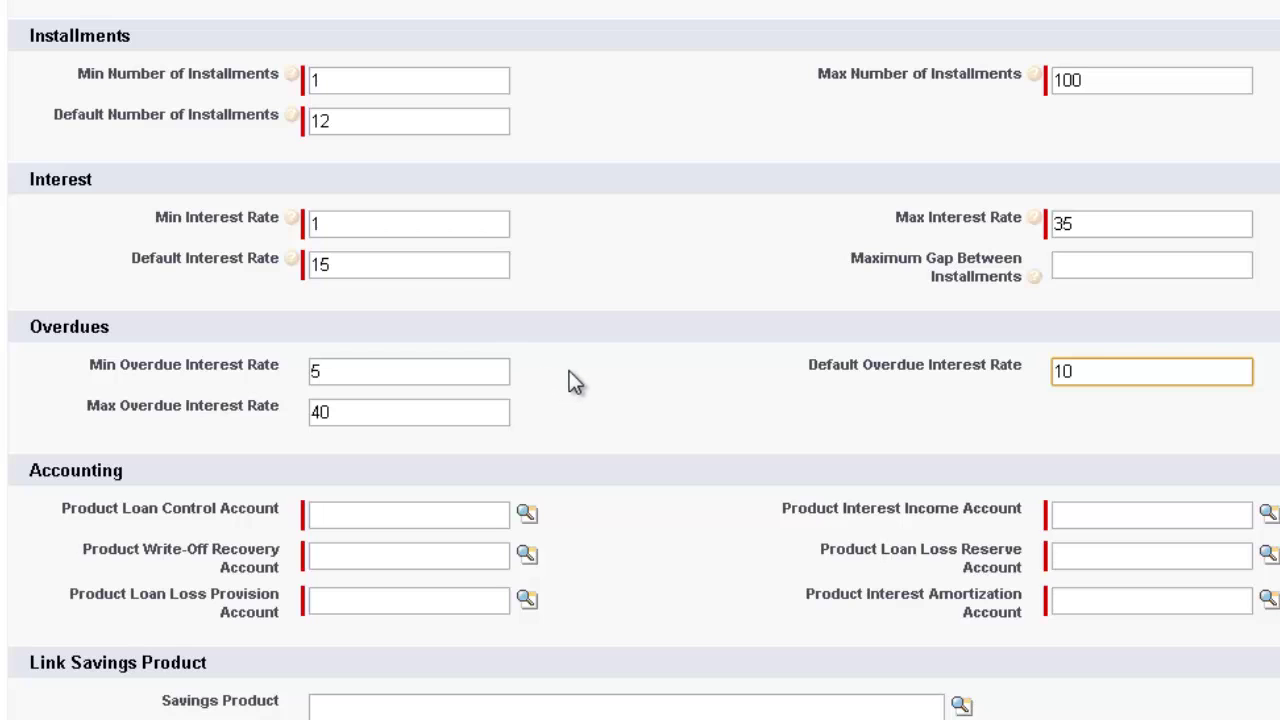
Step: Look up the loan control account and pick account 40000 for Loan Loss Provision
scroll(573, 370, down, 3)
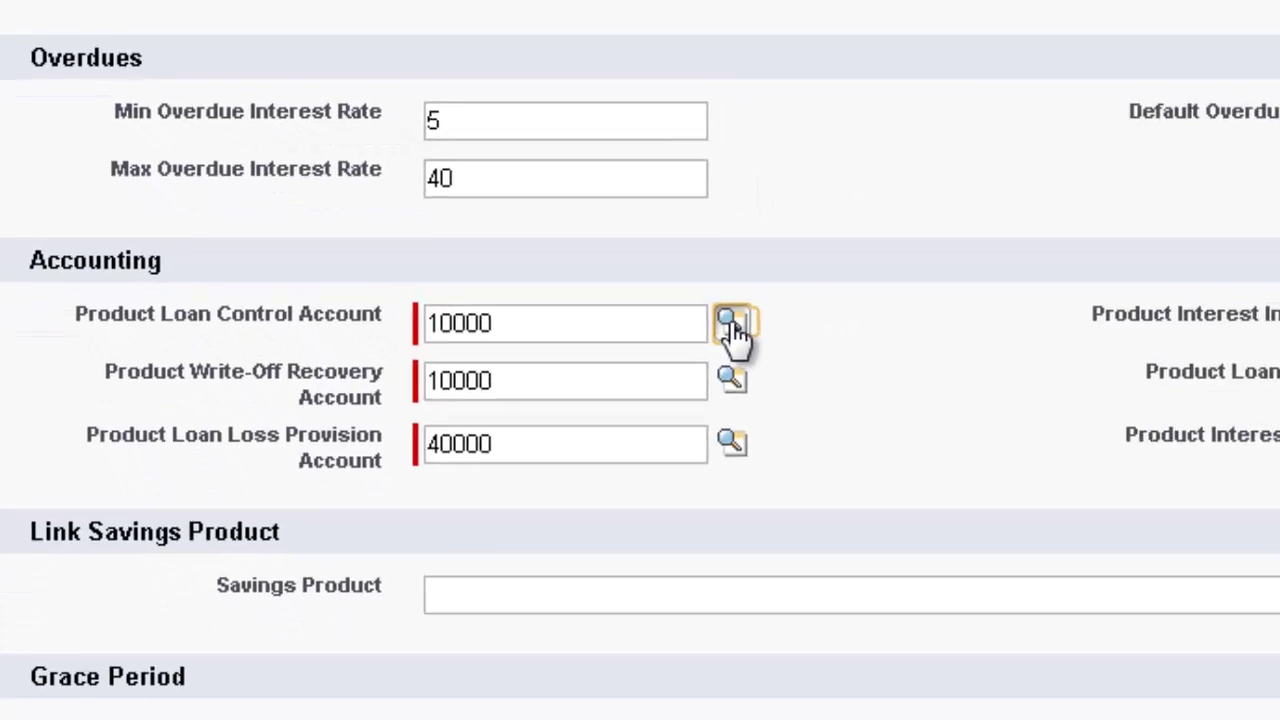
click(912, 403)
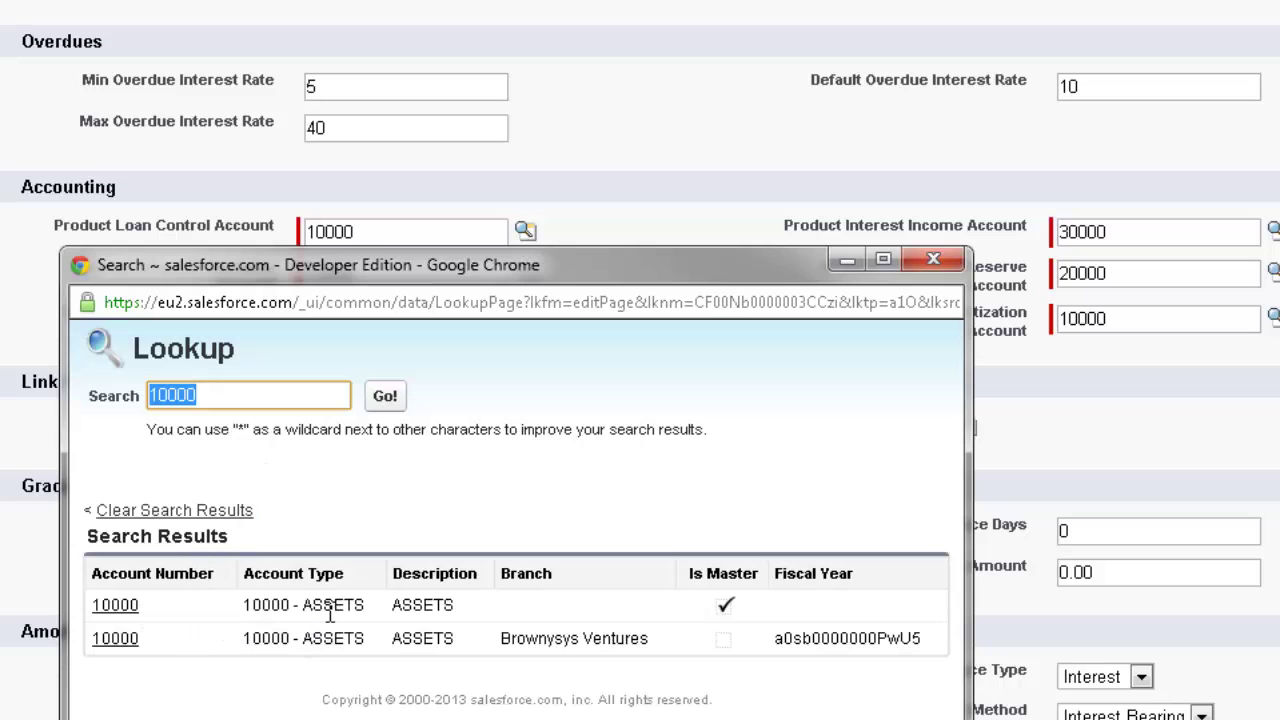
click(811, 238)
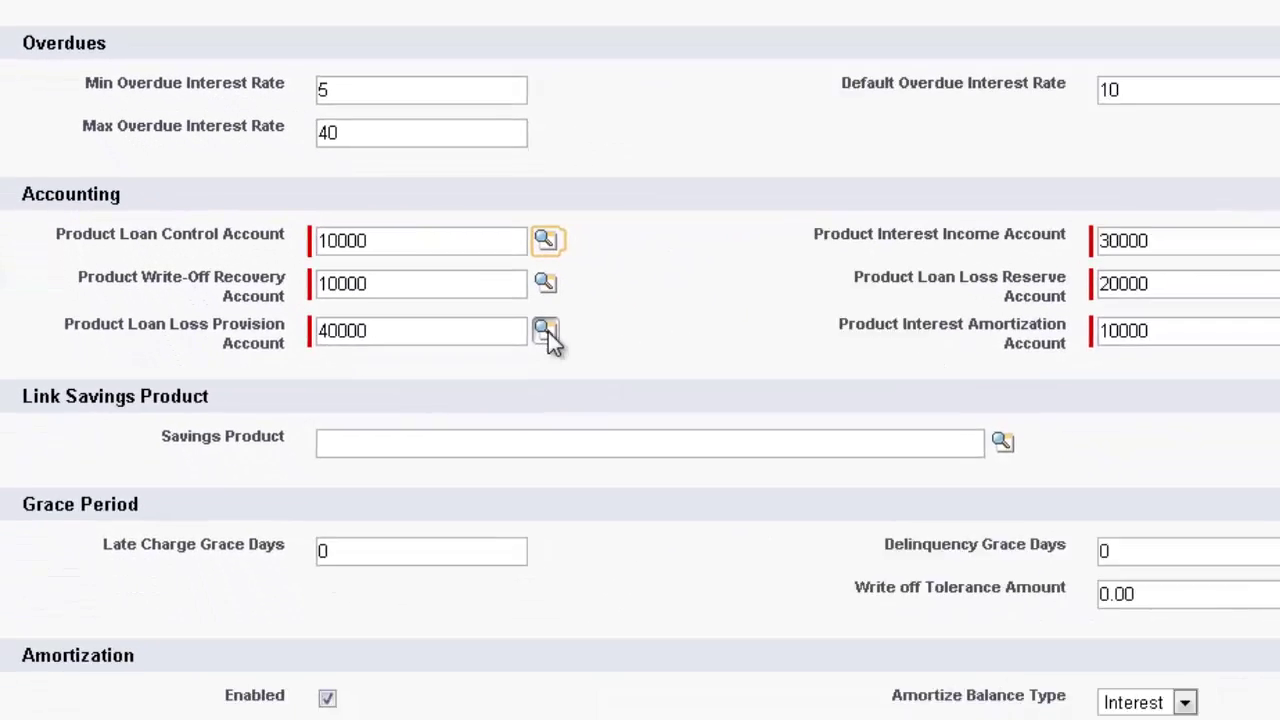
click(770, 465)
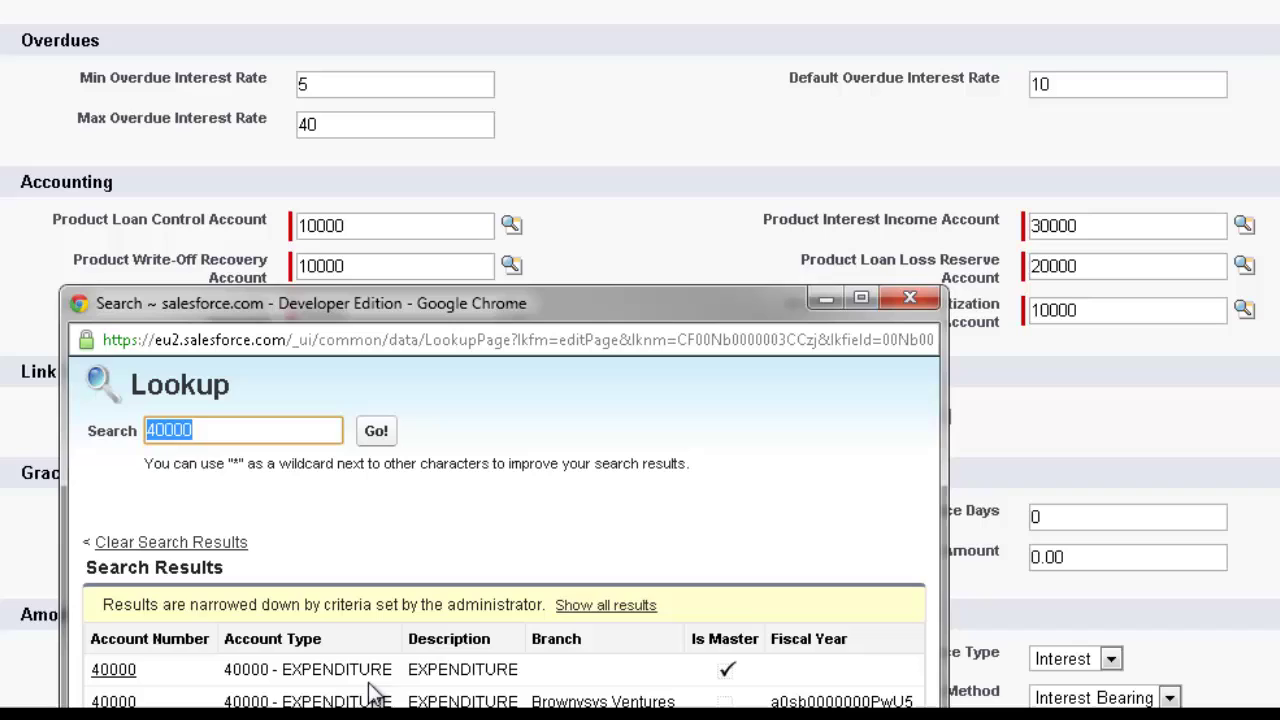
click(735, 675)
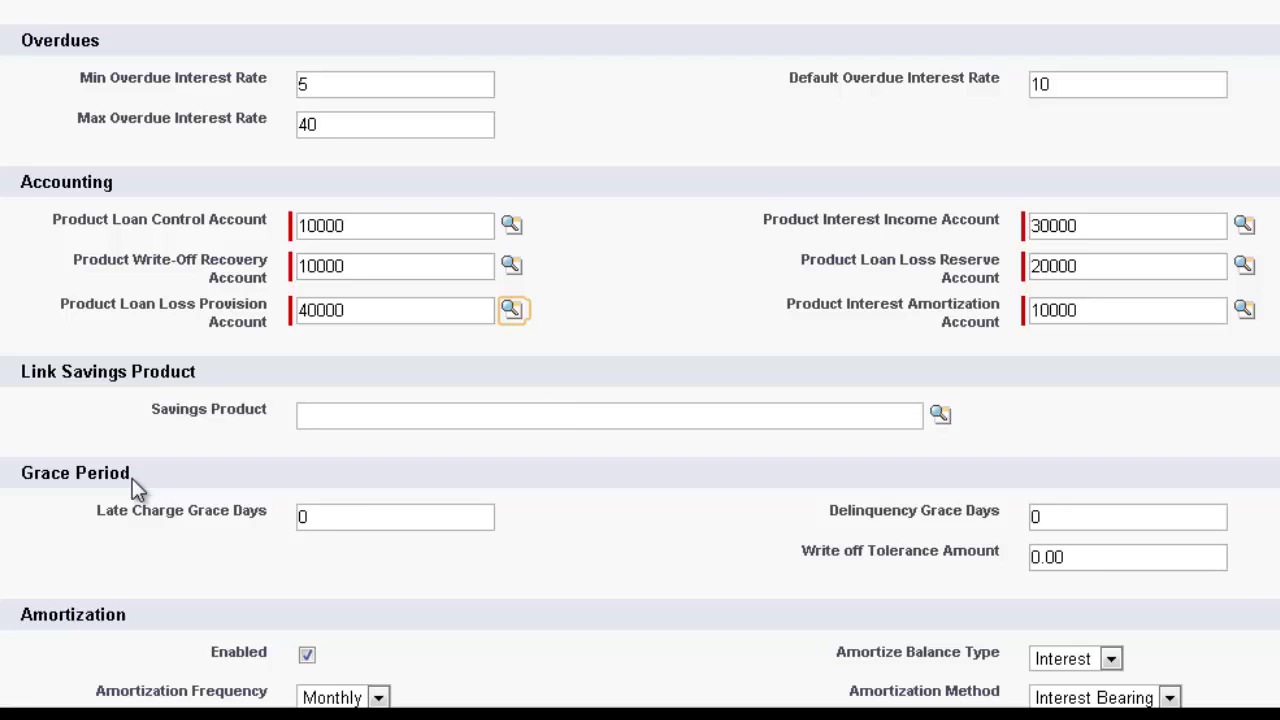
Step: Change Late Charge Grace Days and Delinquency Grace Days from 0 to 2
scroll(131, 505, up, 1)
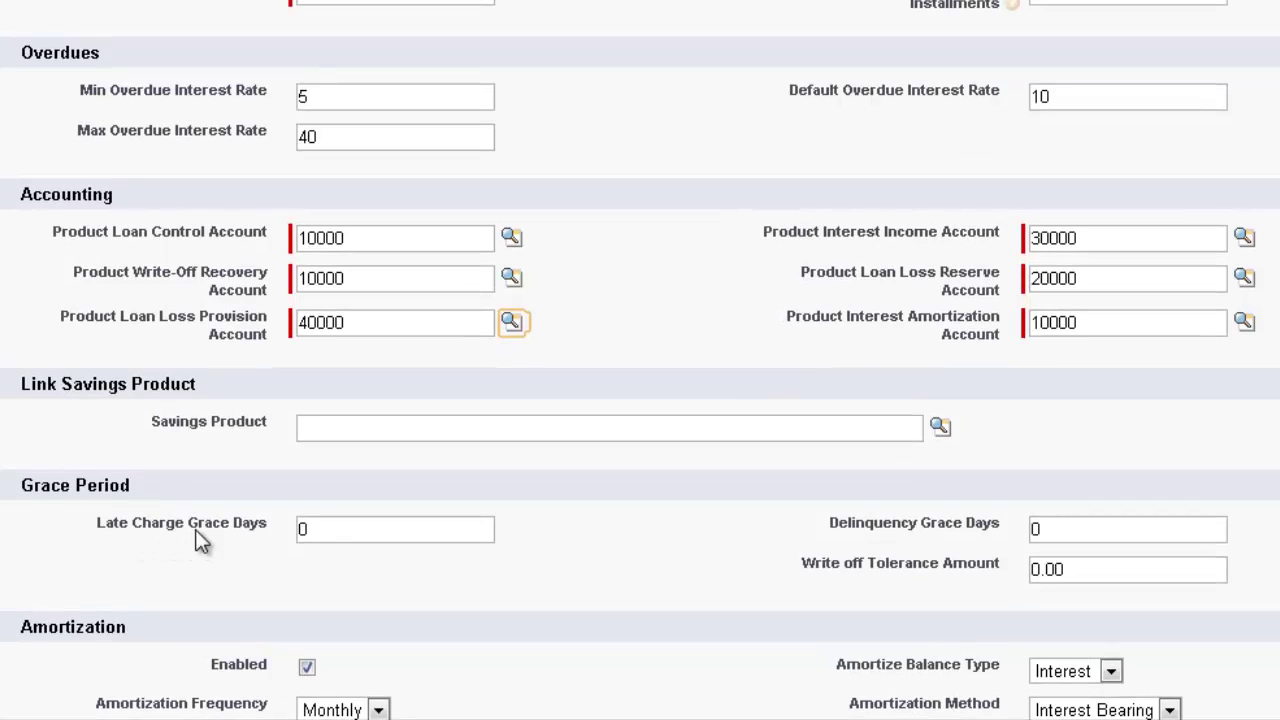
click(305, 529)
key(BackSpace)
text(2)
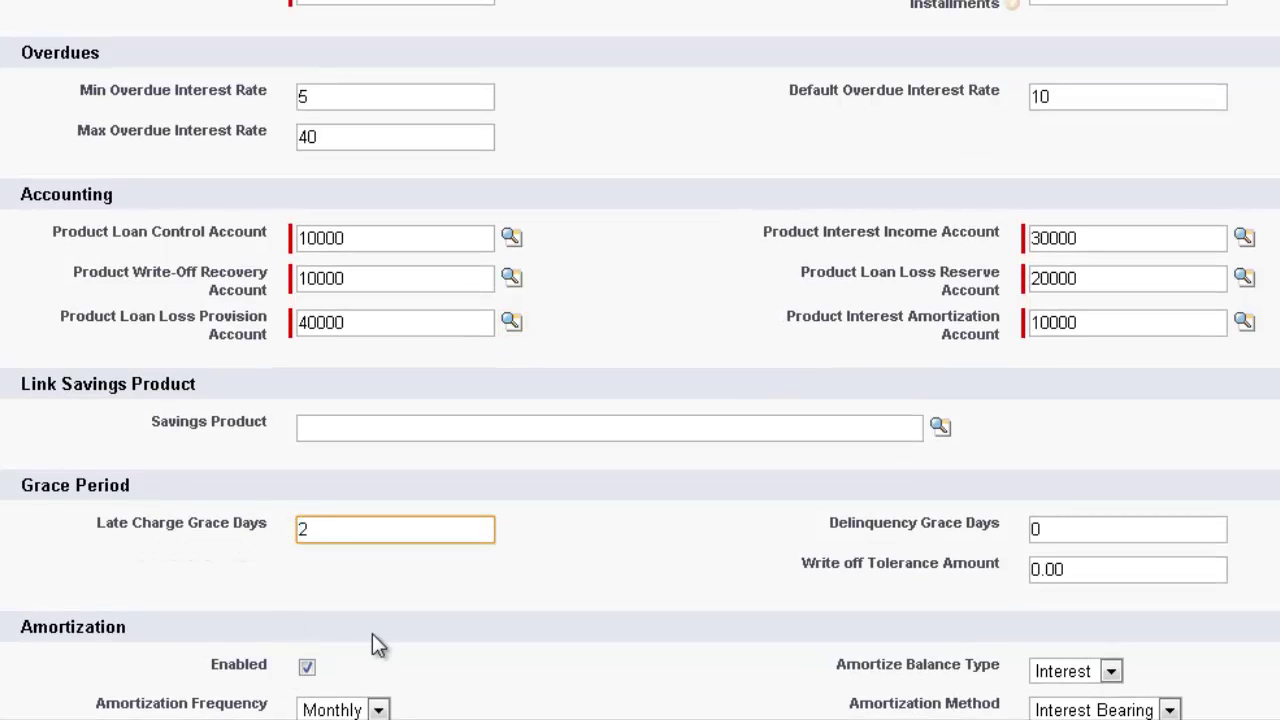
click(388, 569)
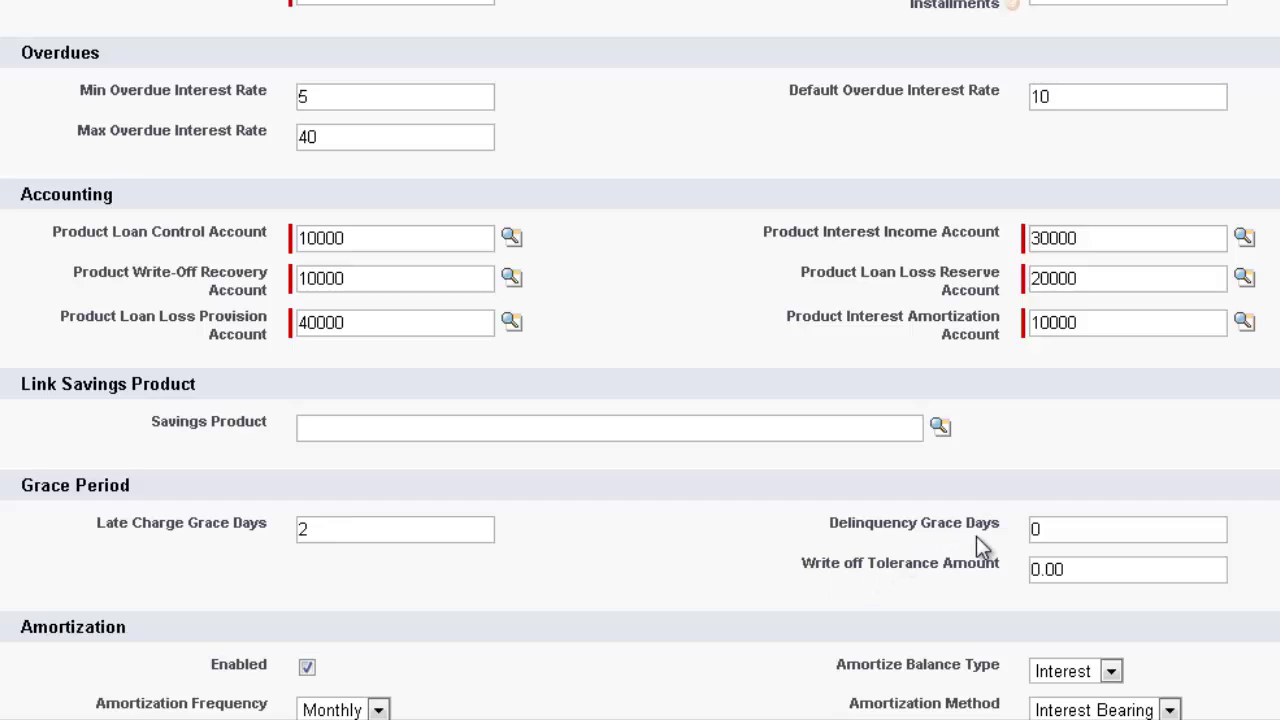
double_click(1046, 529)
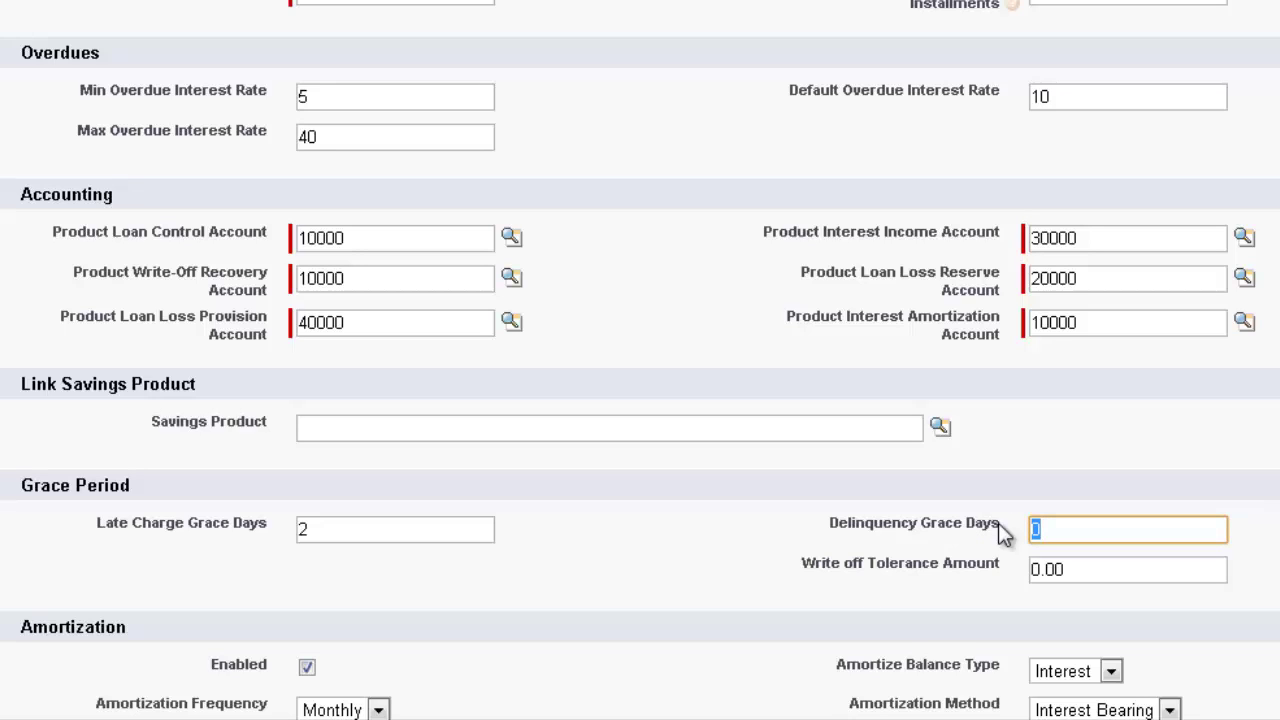
text(2)
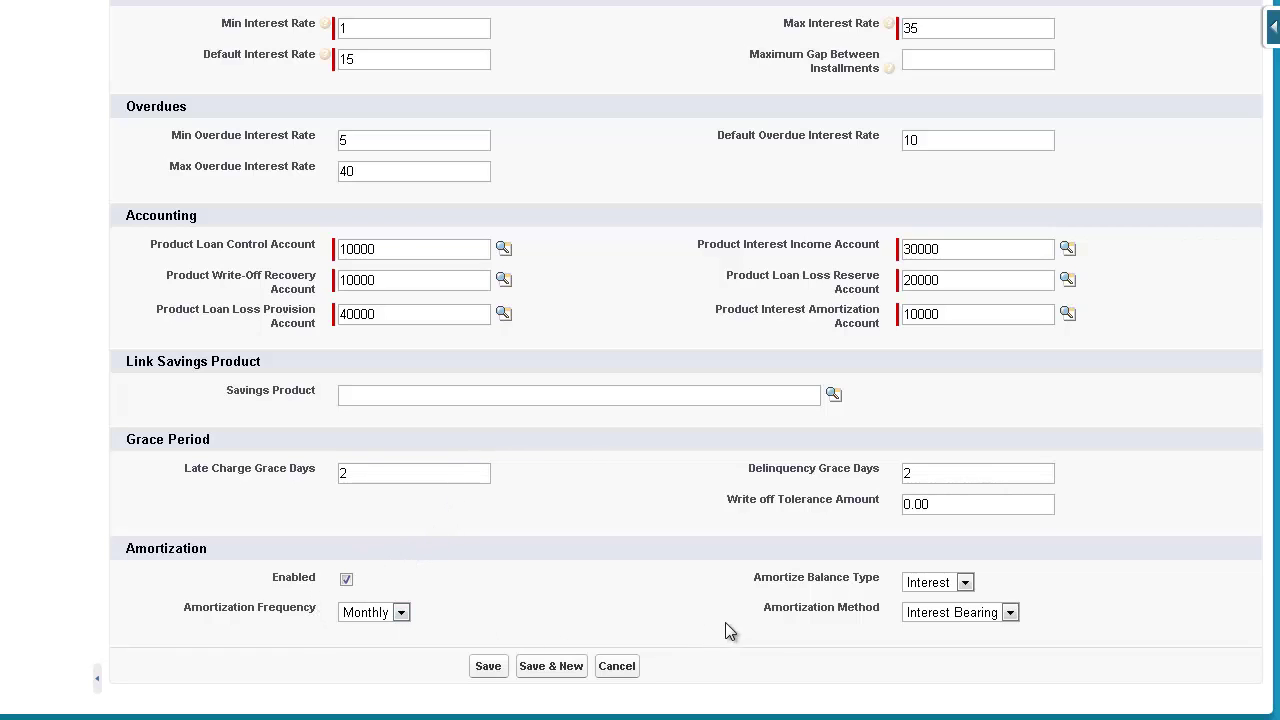
Step: Save the Standard Loan product, opening its detail page with code LPC-0001
click(488, 667)
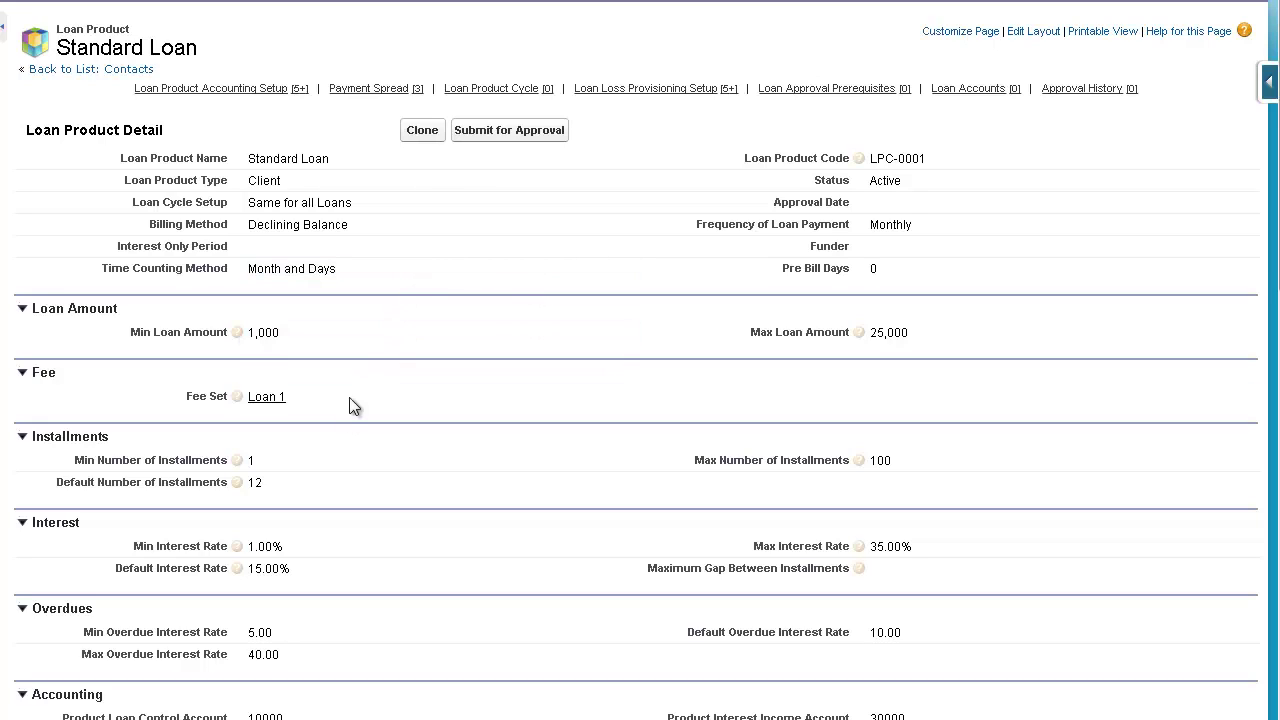
Step: Inline-edit Default Number of Installments from 12 to 14 and save the Standard Loan
double_click(287, 481)
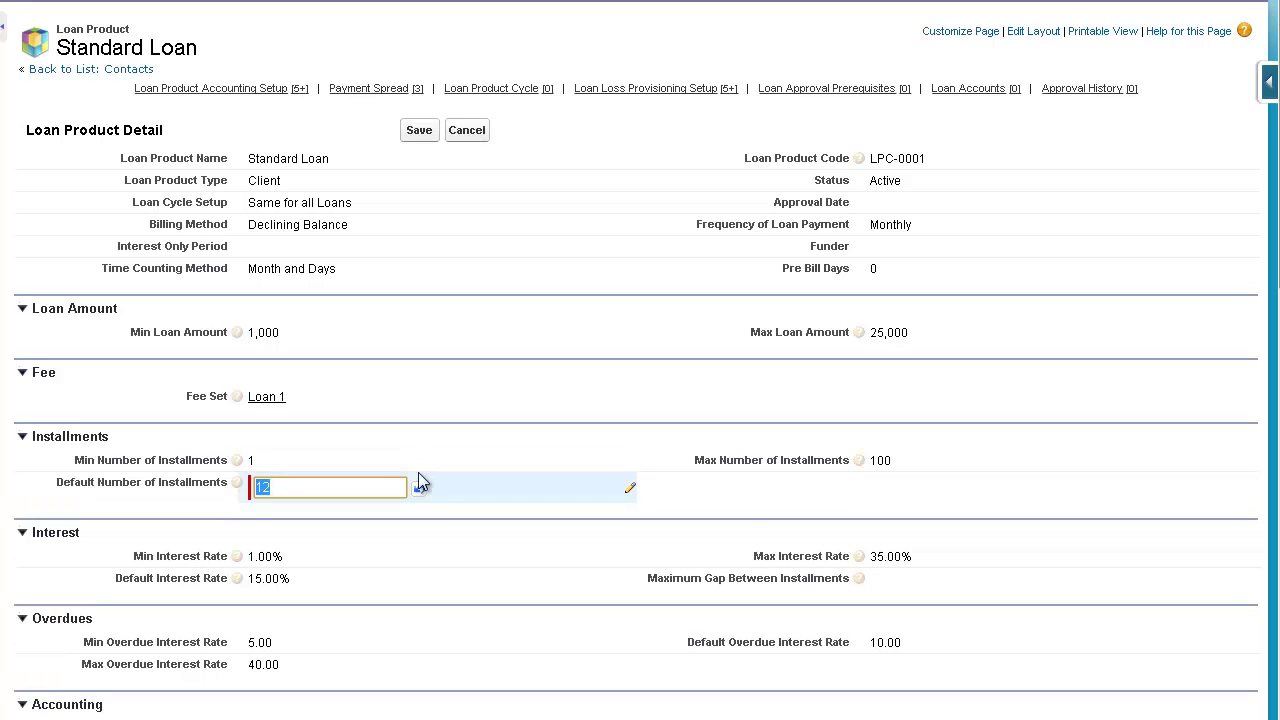
text(14)
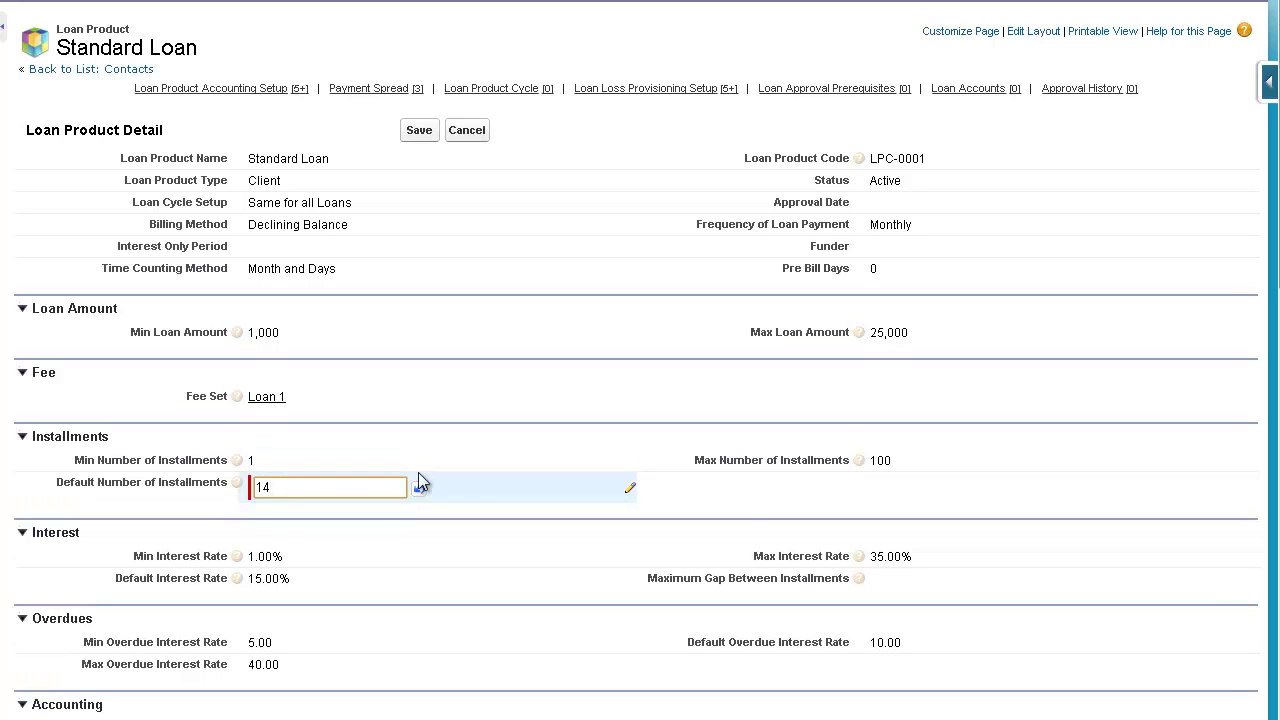
click(424, 131)
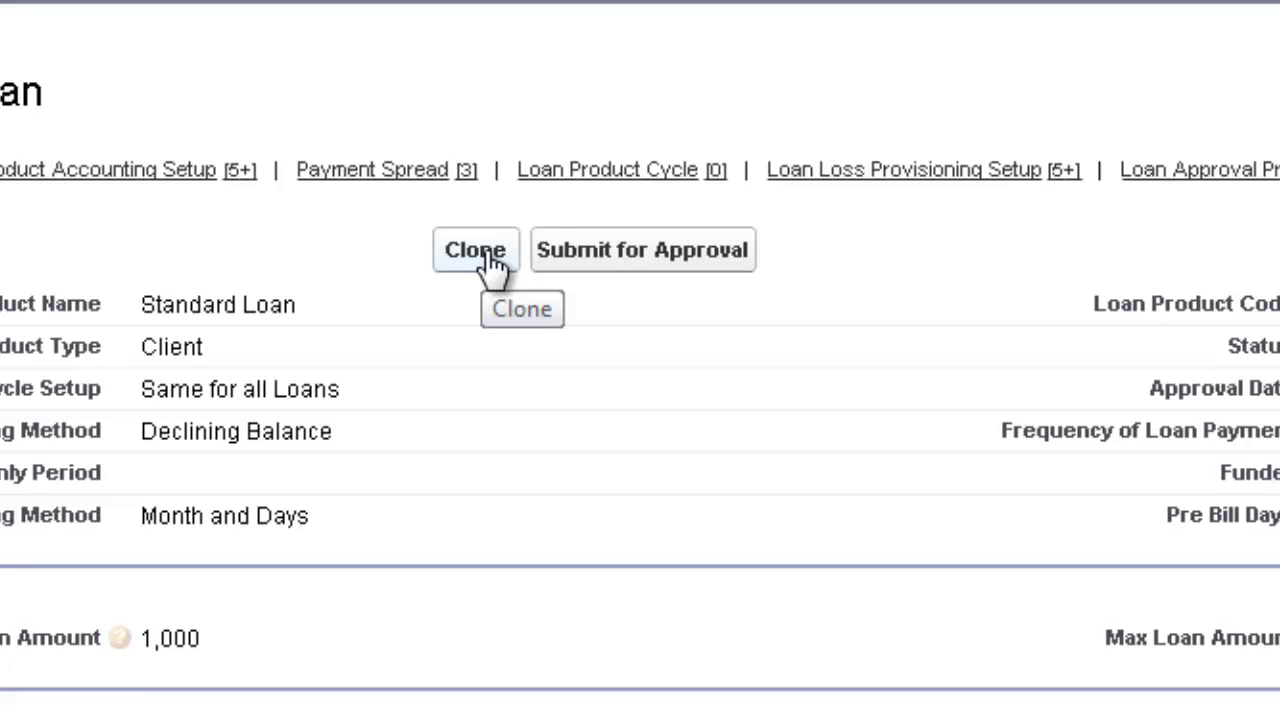
Step: Clone the Standard Loan product and rename the copy to 'Standard Loan2'
click(489, 258)
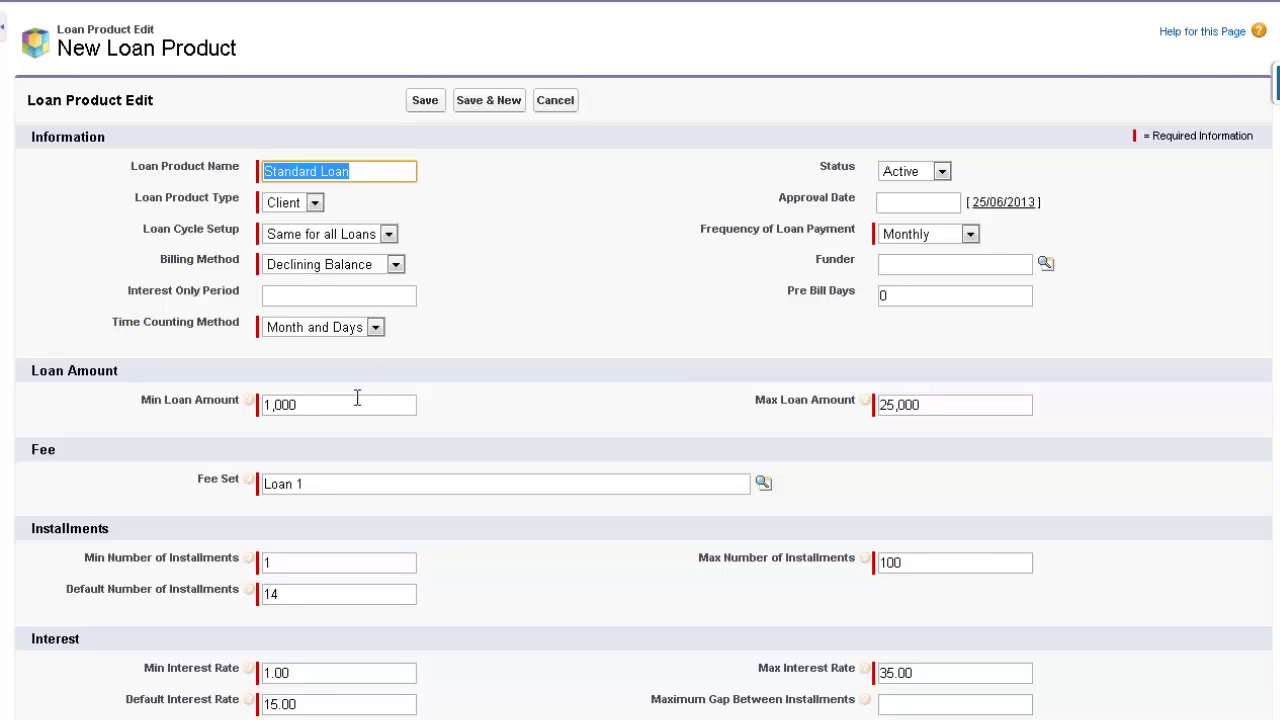
click(366, 176)
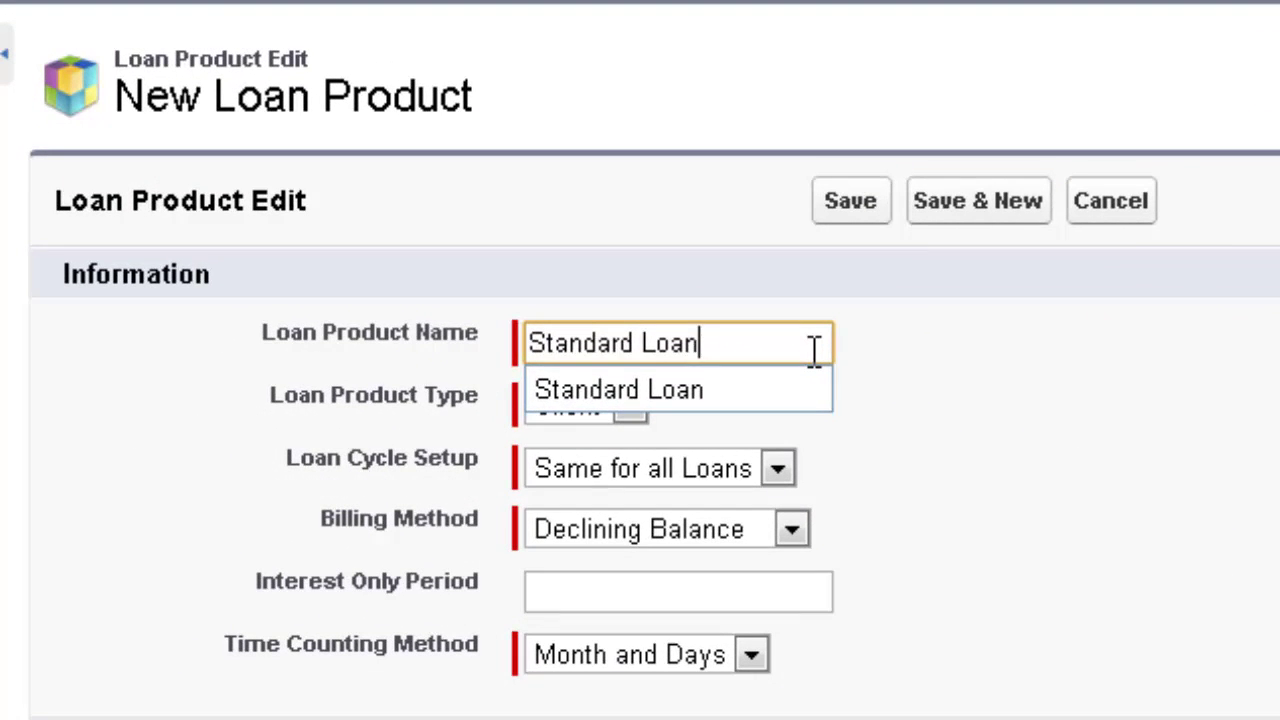
text(2)
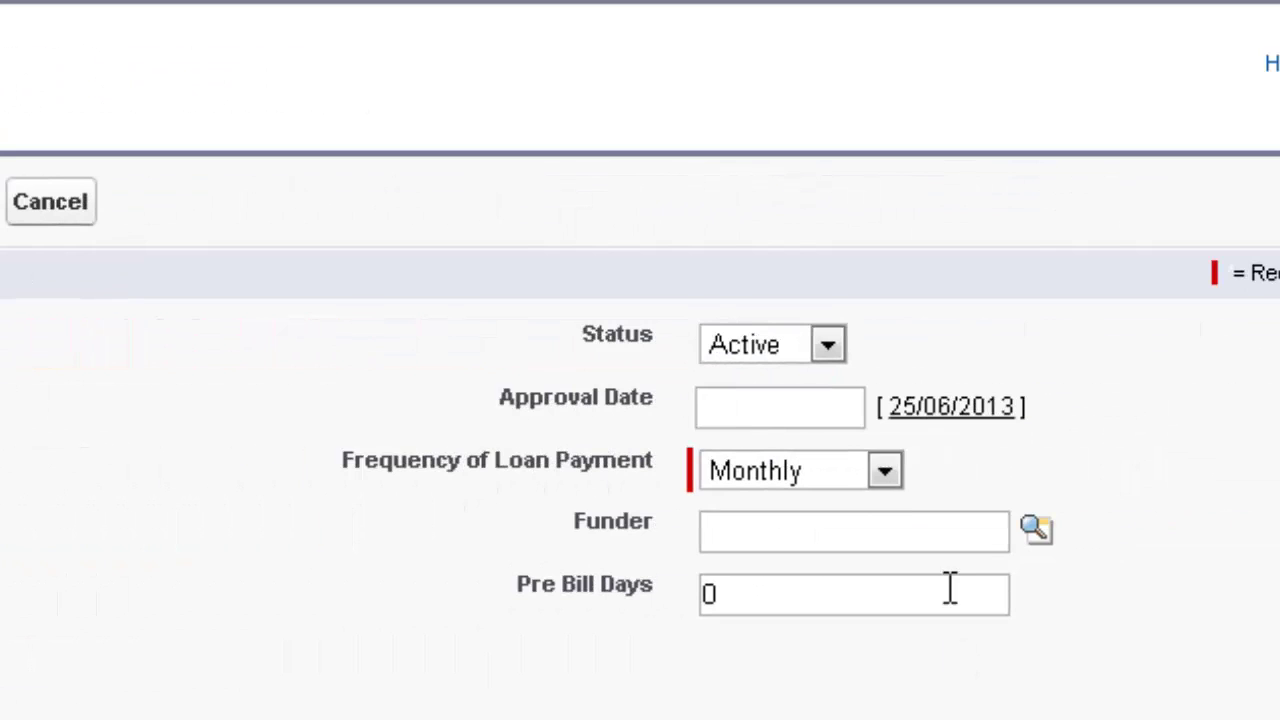
Step: Set payment frequency to Weekly and Min Loan Amount to 500, then select the Max Loan Amount
click(884, 470)
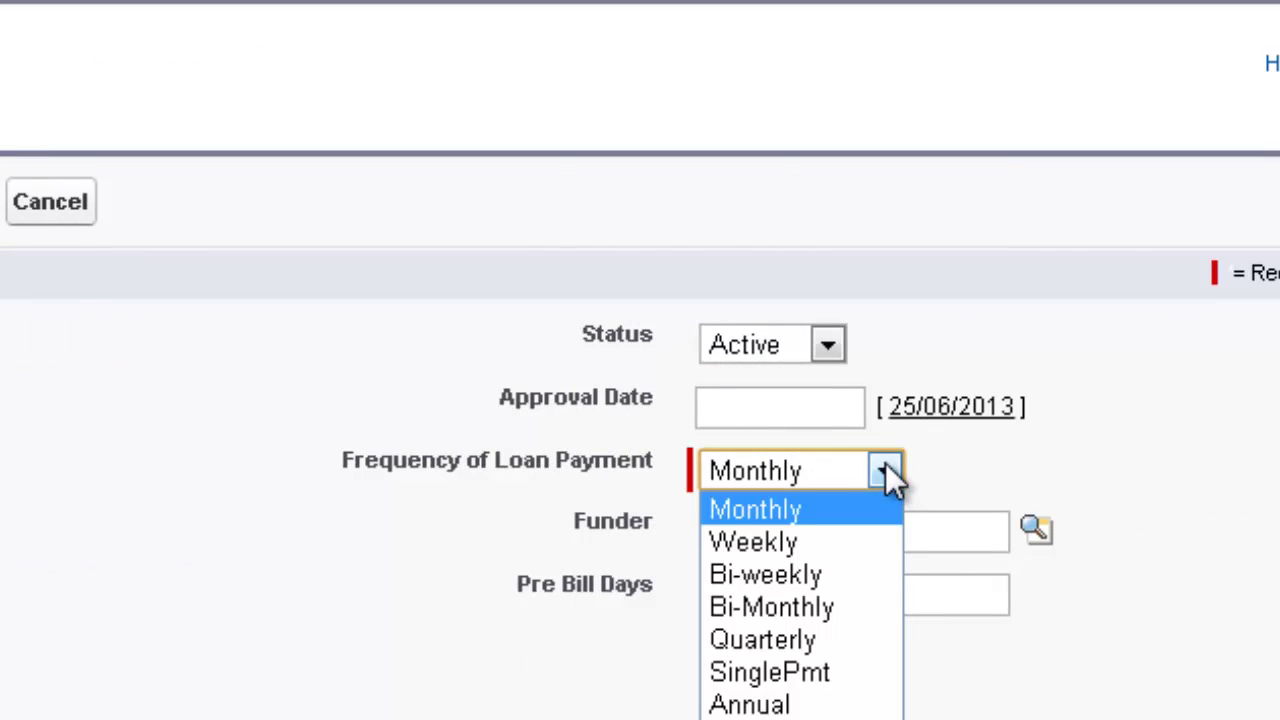
click(826, 543)
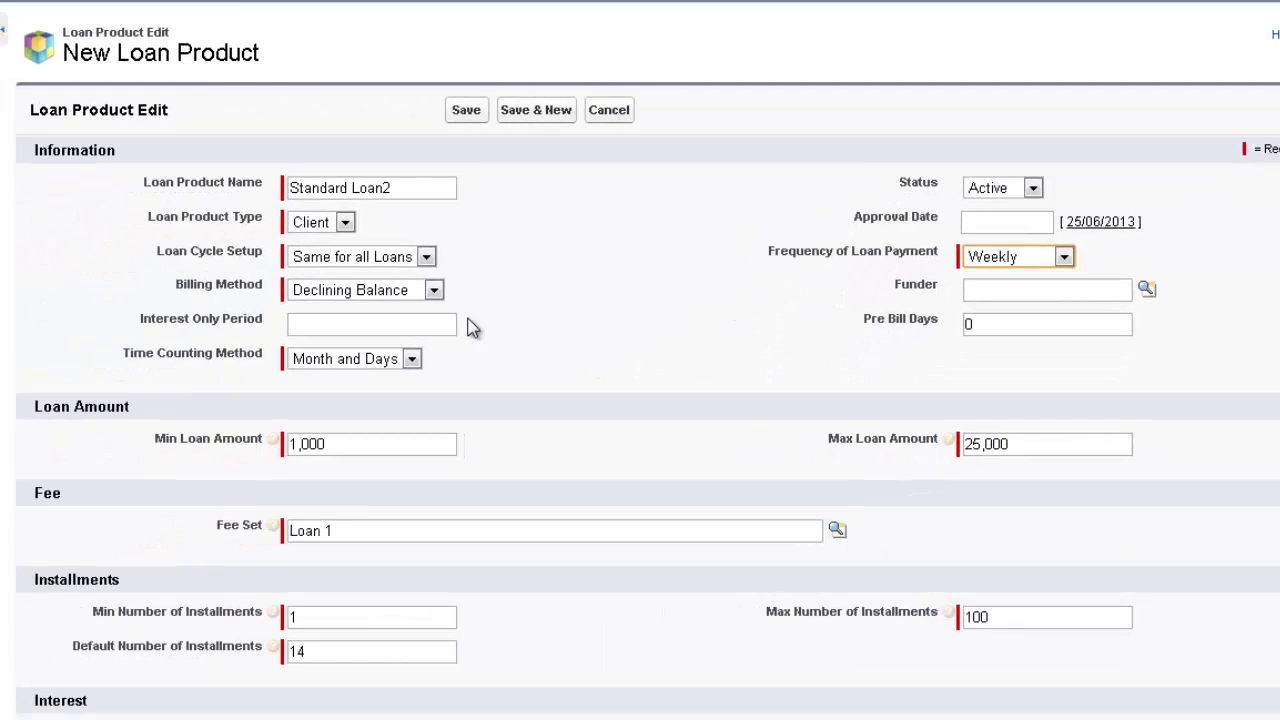
double_click(352, 444)
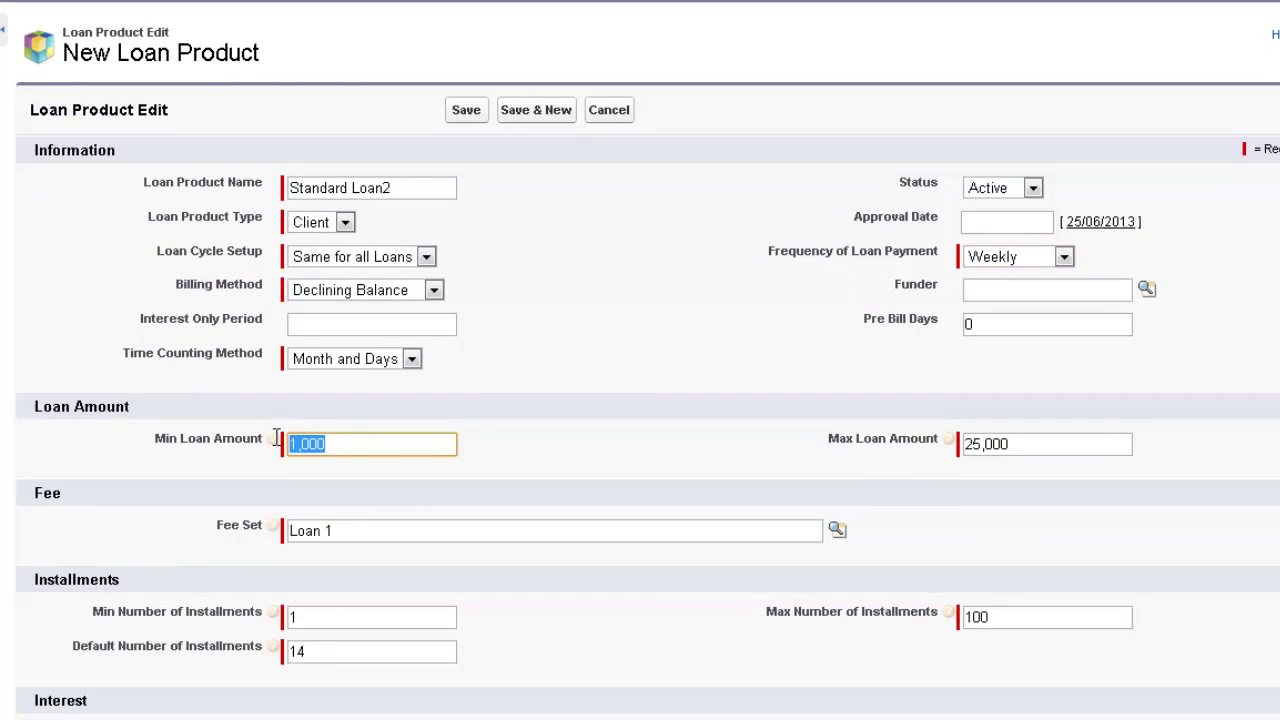
text(500)
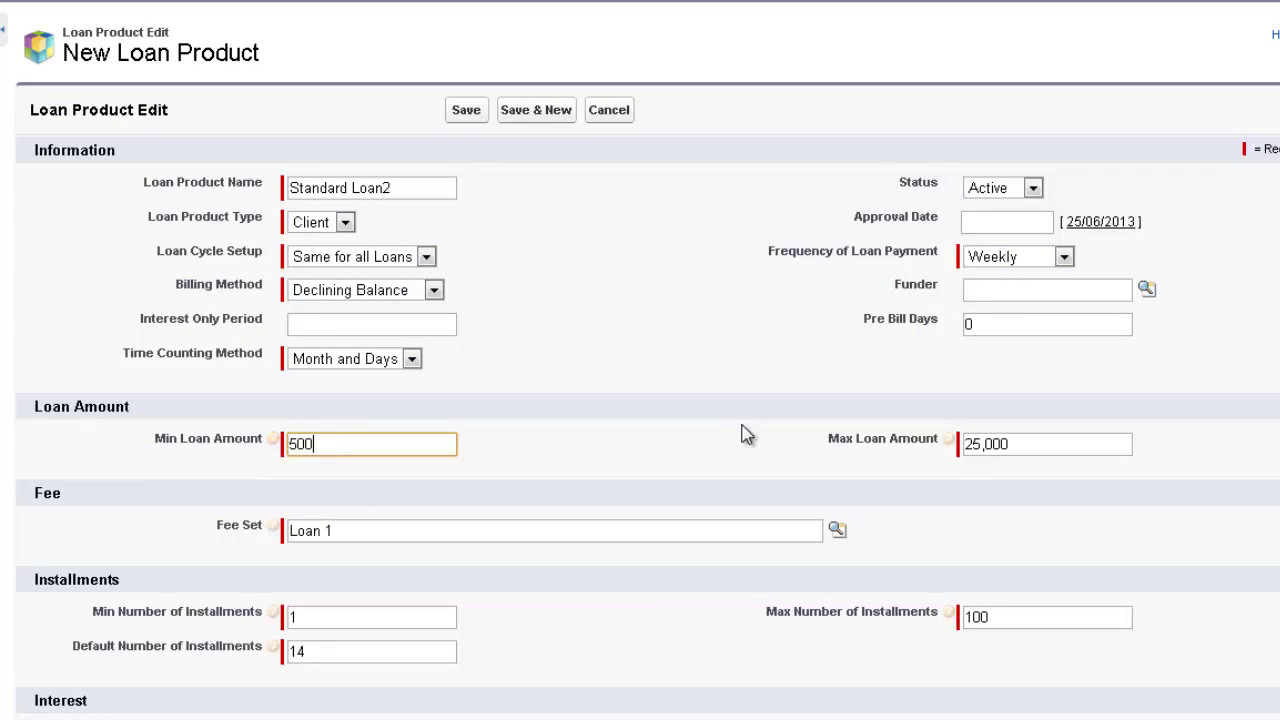
click(1040, 443)
double_click(986, 442)
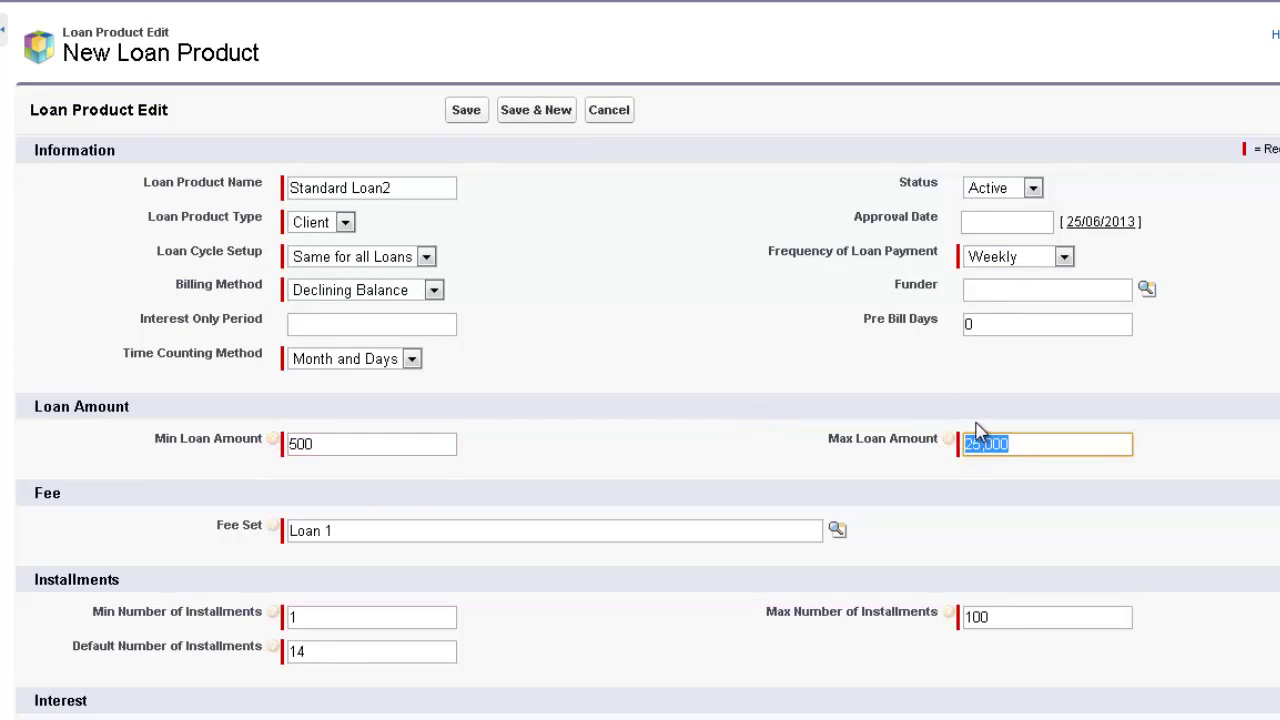
Step: Enter 10000 as Max Loan Amount and review the rest of the New Loan Product form
text(10000)
scroll(583, 574, down, 5)
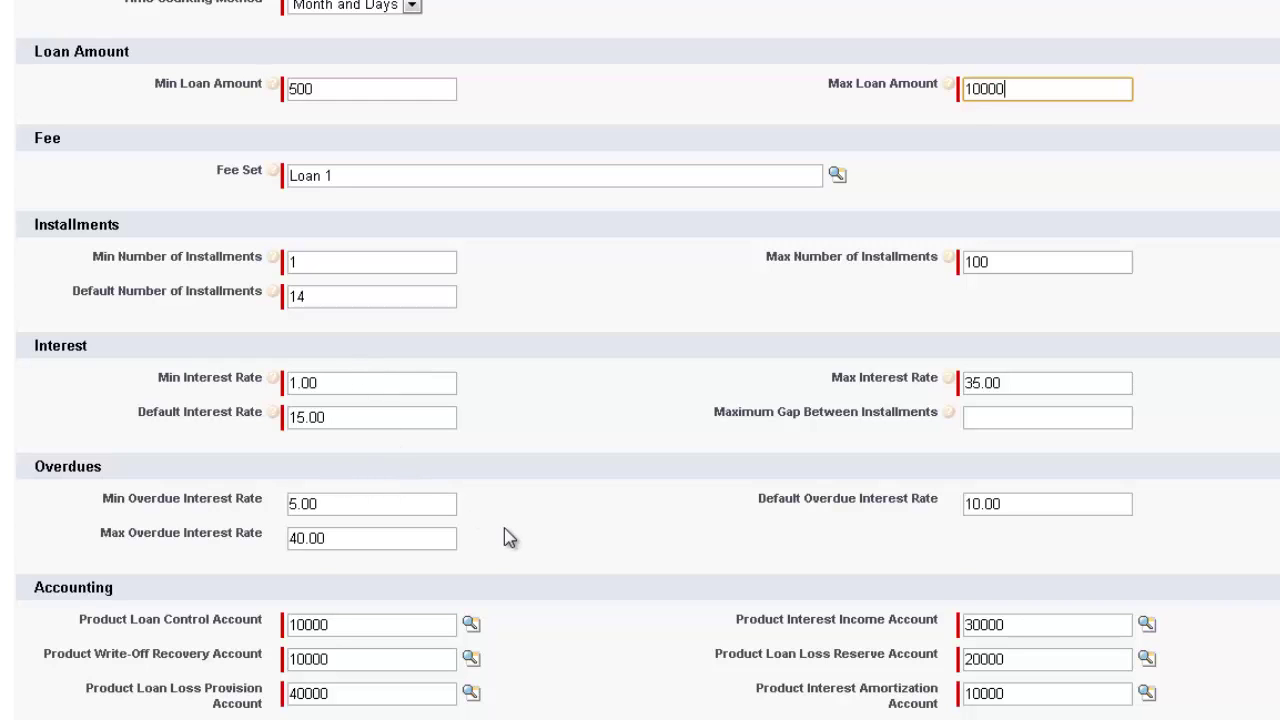
scroll(508, 536, down, 3)
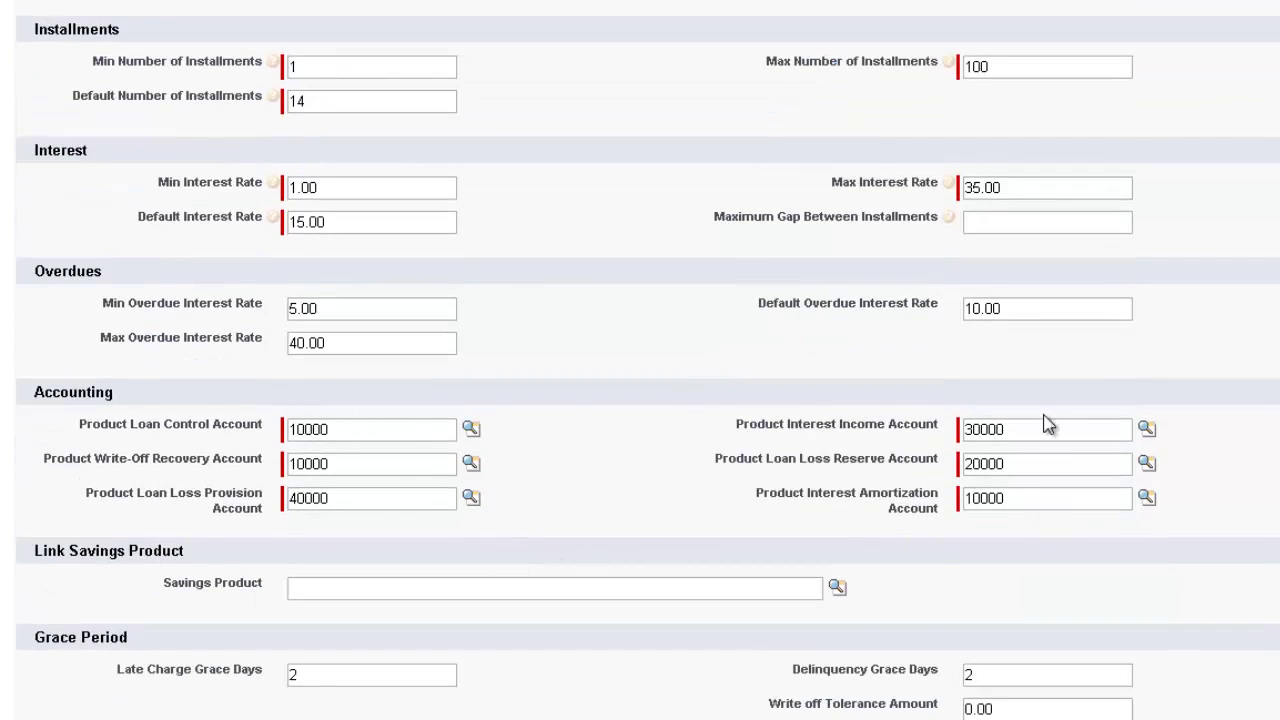
scroll(580, 428, down, 1)
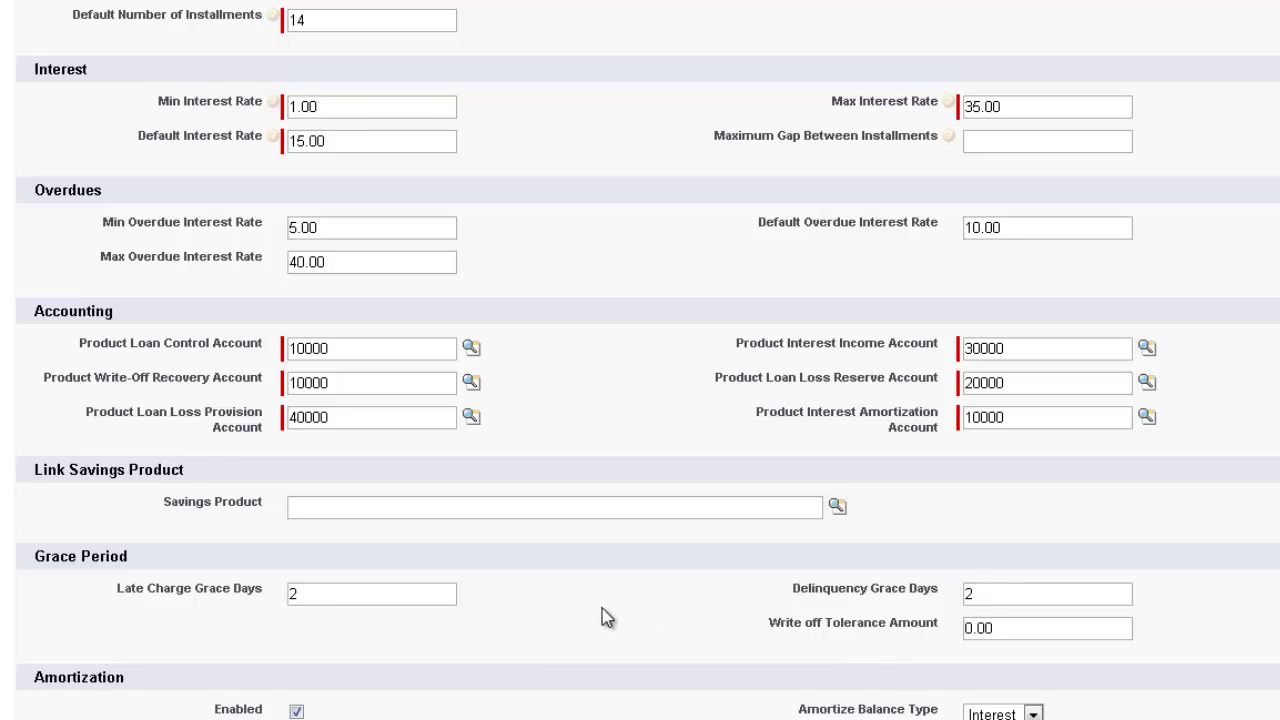
scroll(600, 614, down, 1)
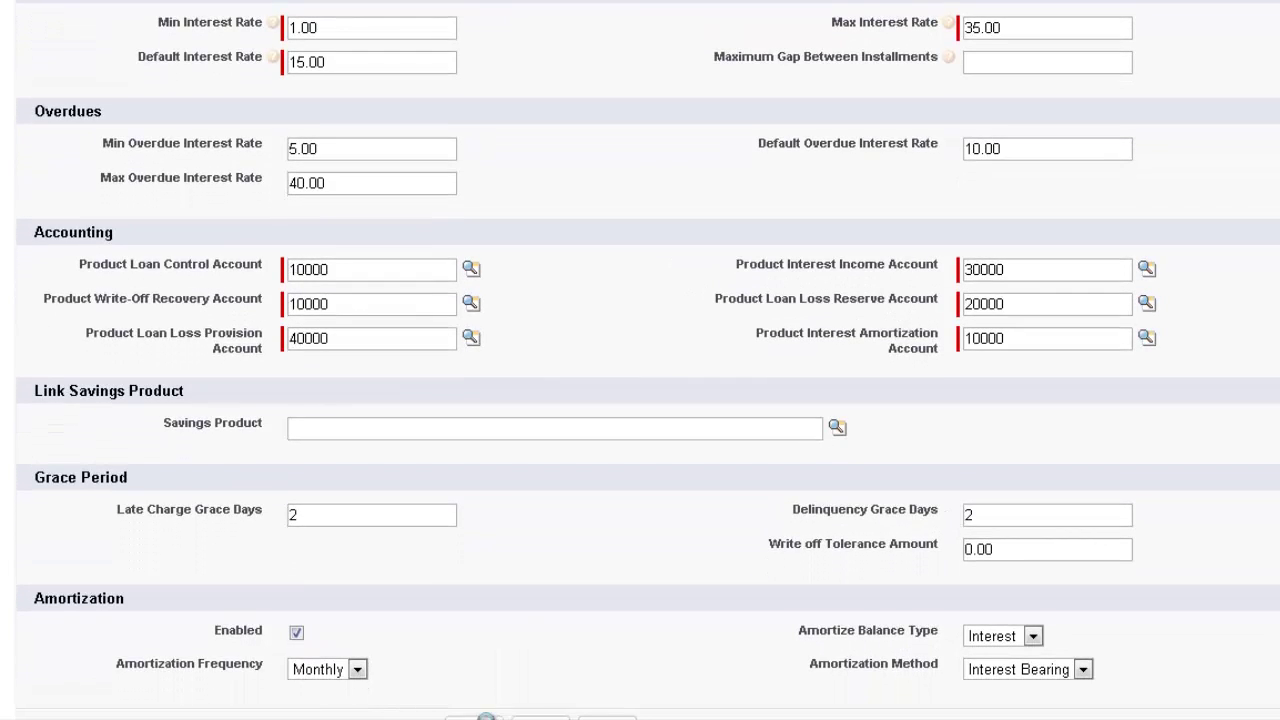